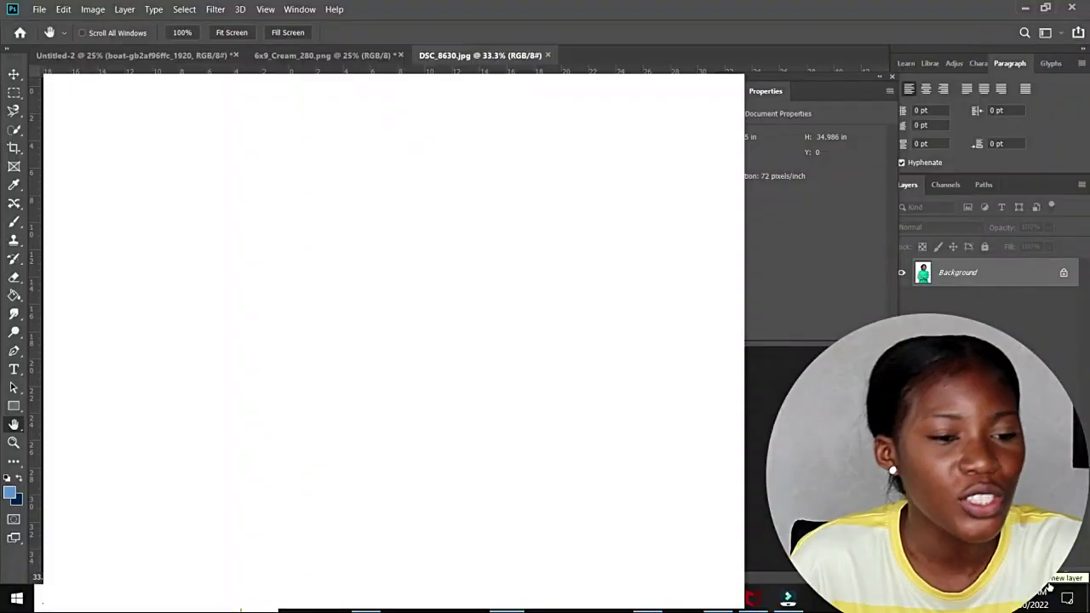
click(1048, 584)
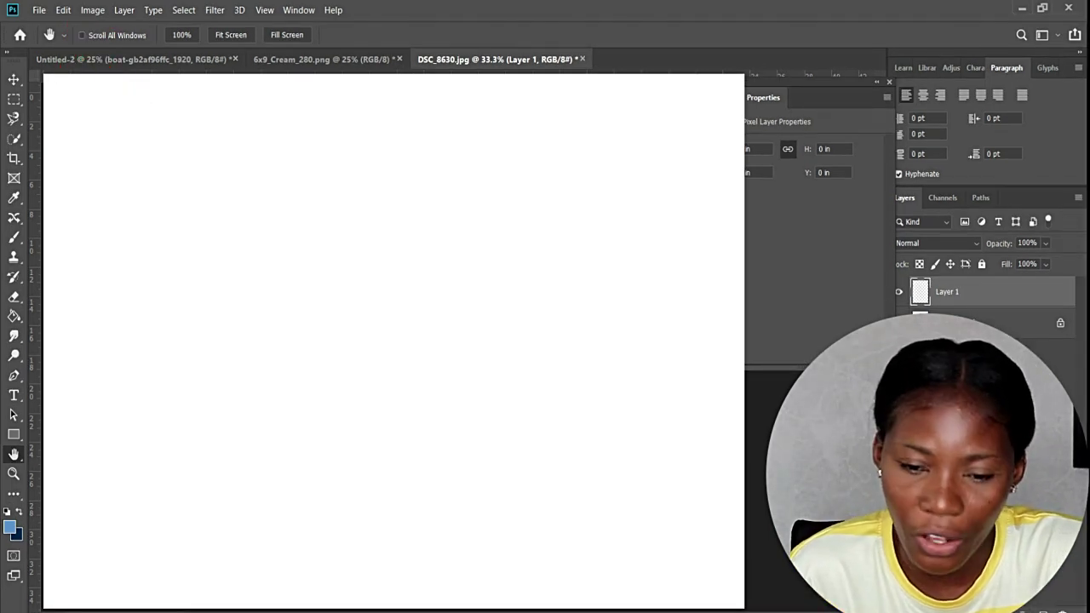
key(ctrl+z)
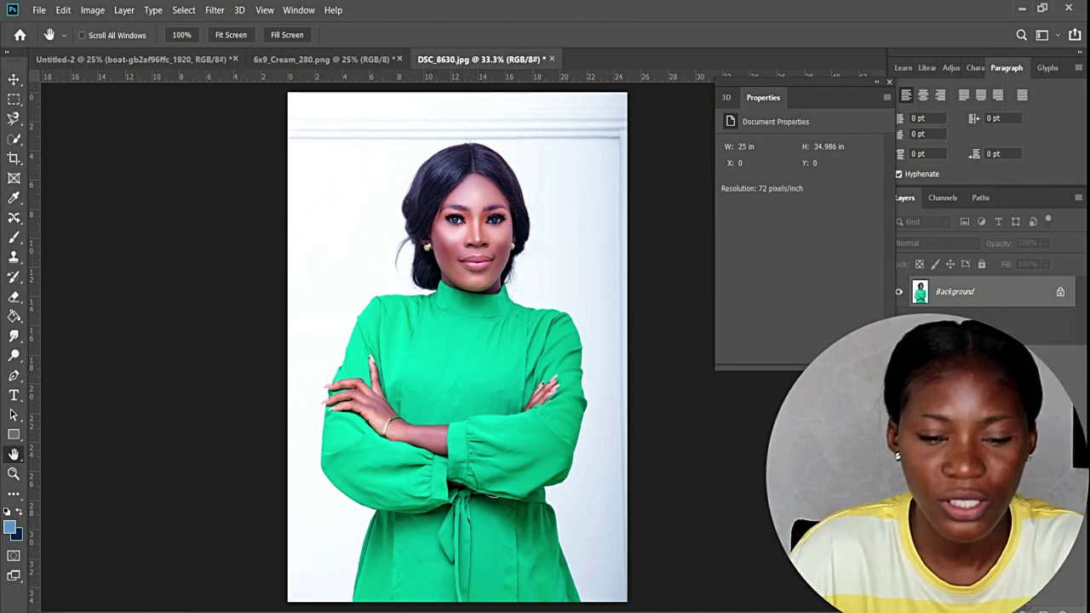
click(1008, 607)
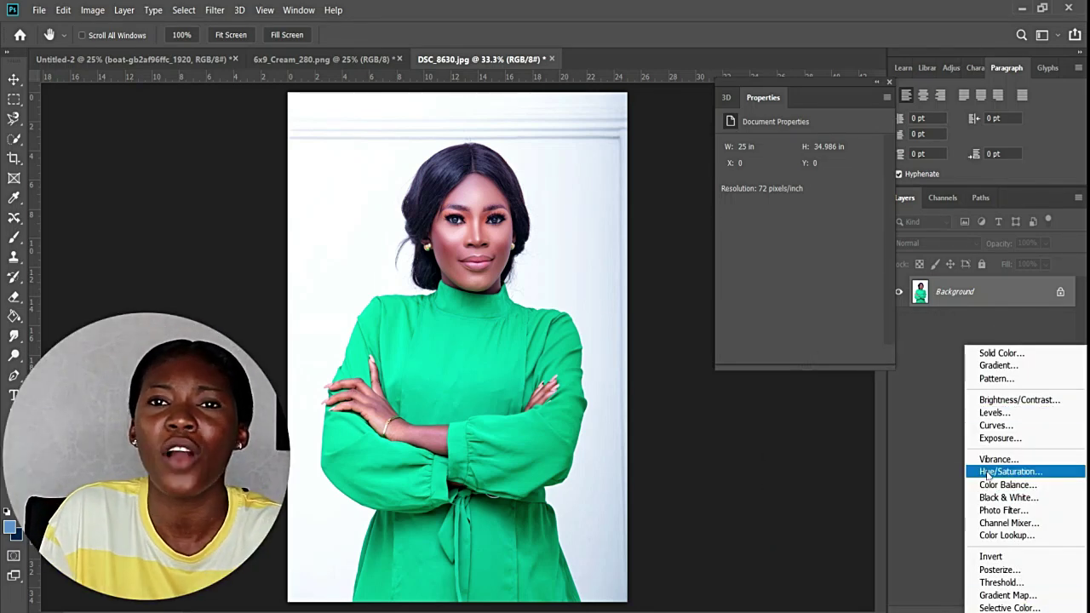
key(Escape)
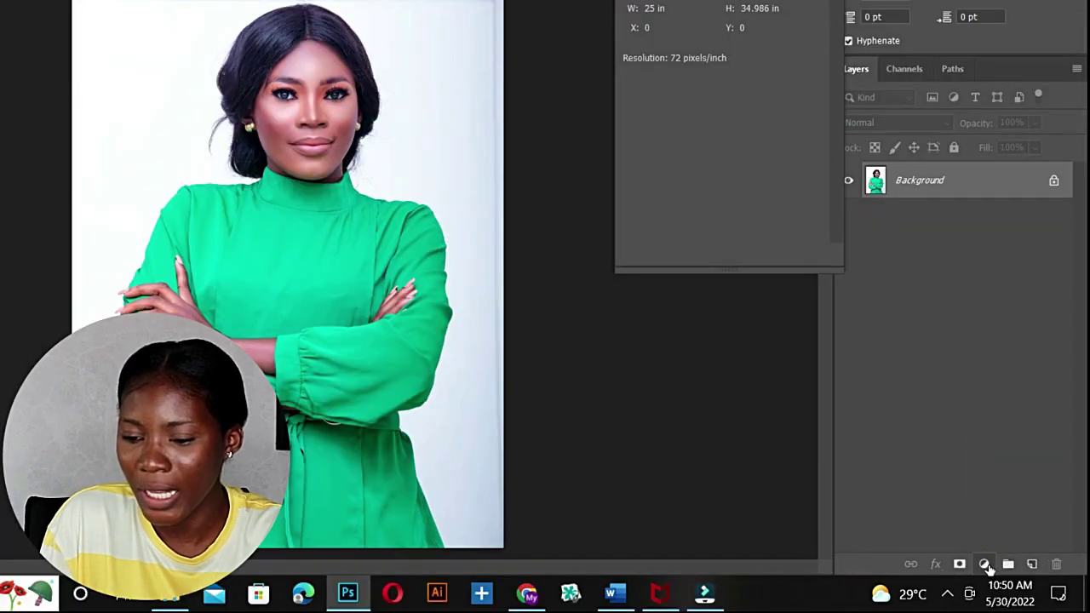
Add a Hue/Saturation adjustment layer and shift the dress's sampled Cyans range to hue +180 and saturation +100
click(985, 564)
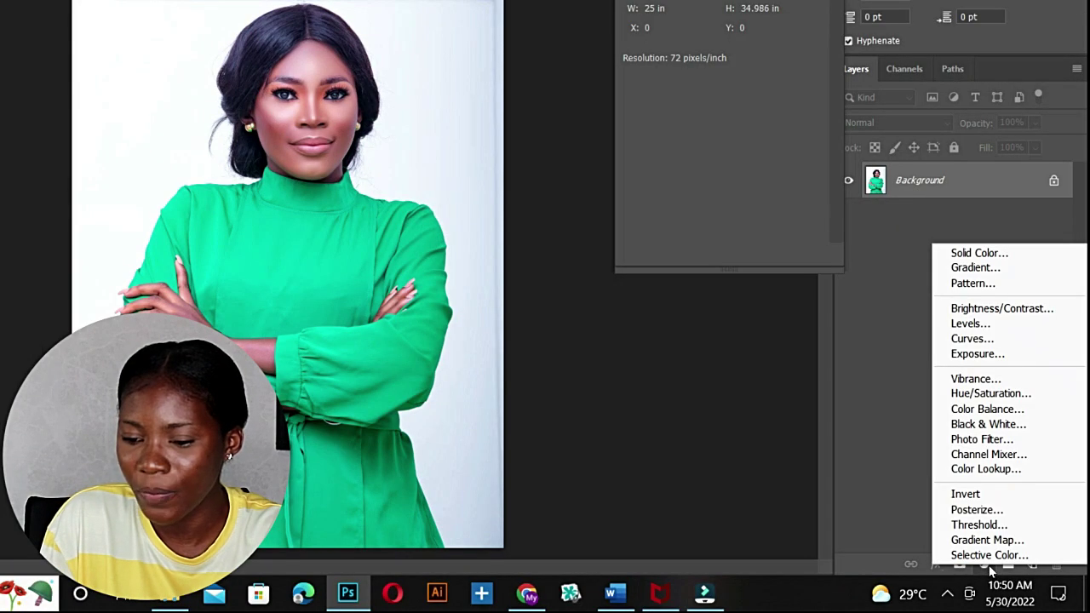
click(960, 393)
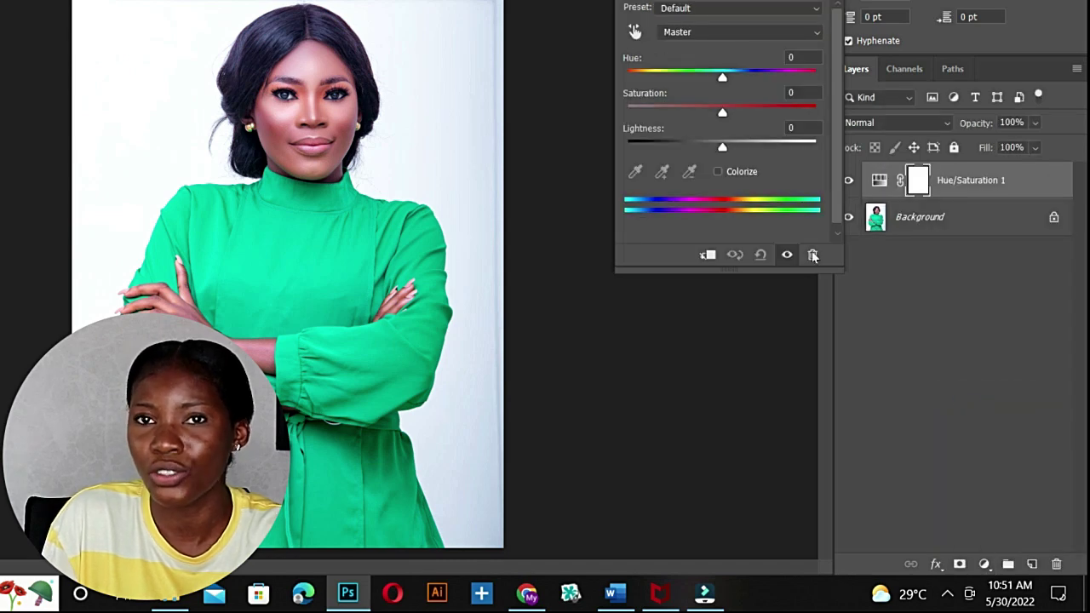
click(631, 32)
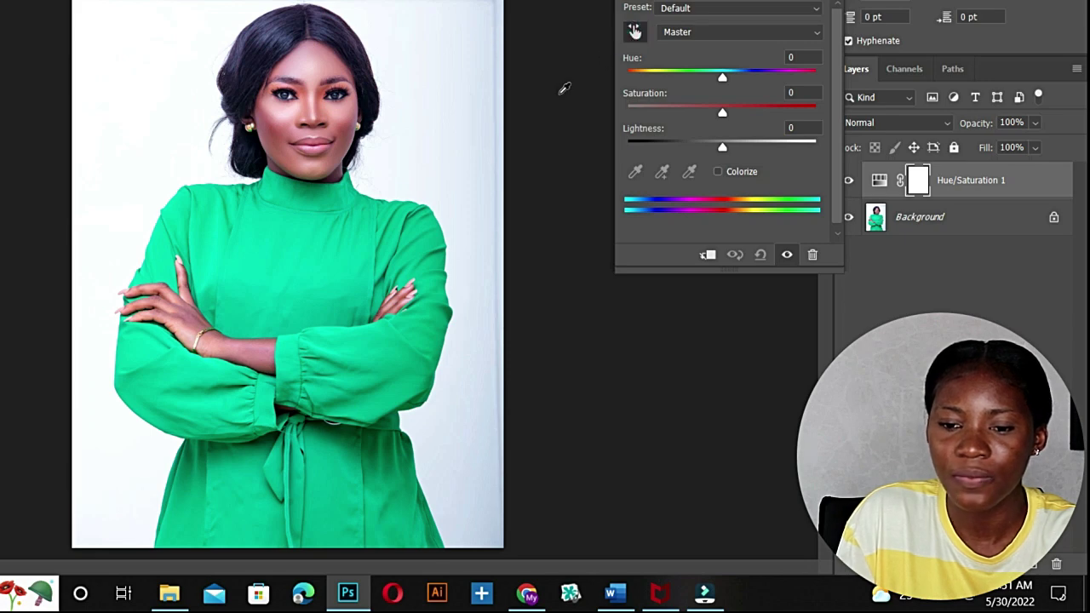
click(315, 279)
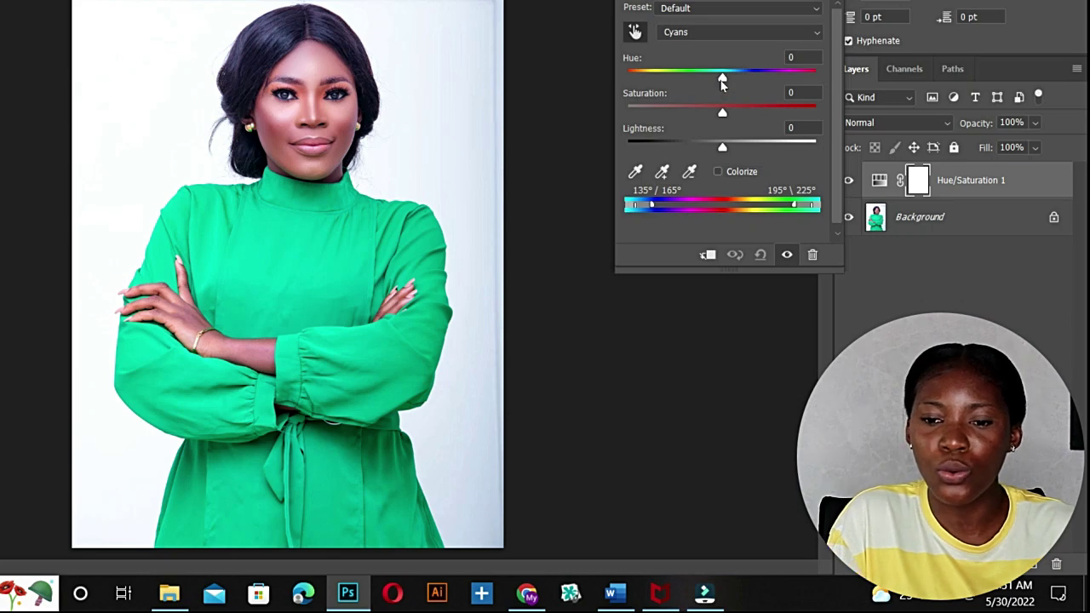
drag(722, 81, 854, 76)
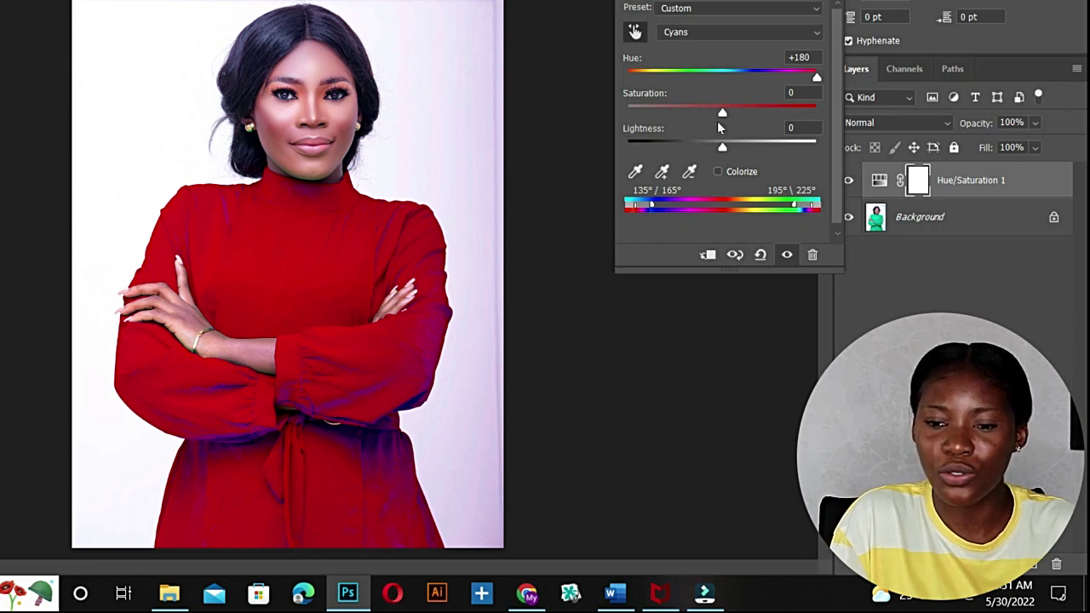
drag(721, 111, 817, 119)
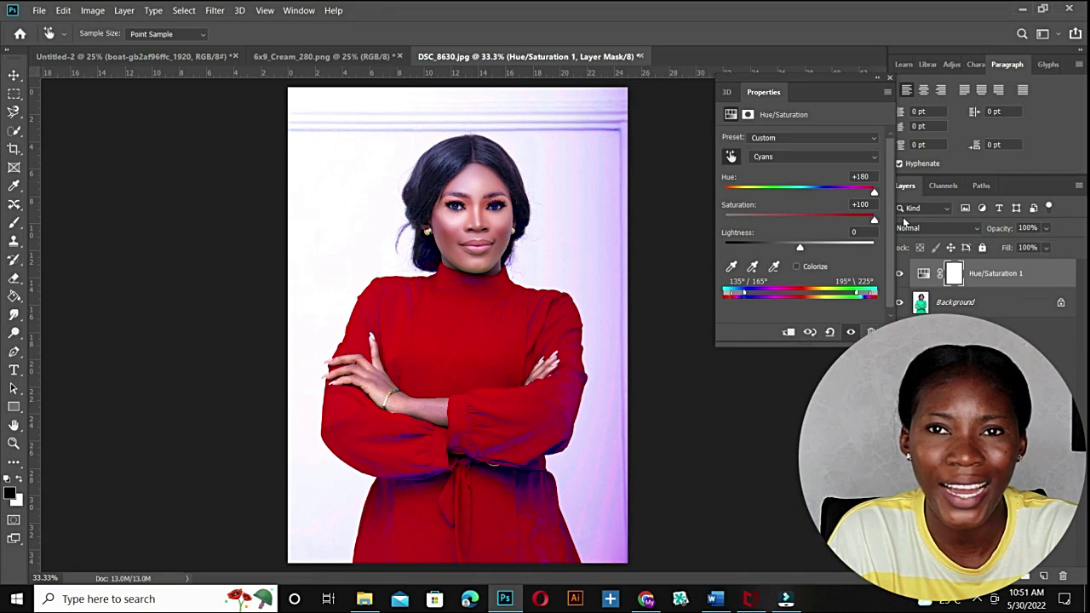
Extend the Cyans range's lower falloff to 51° and tighten its upper limits to 187° and 193°
key(ctrl+plus)
key(ctrl+plus)
key(ctrl+plus)
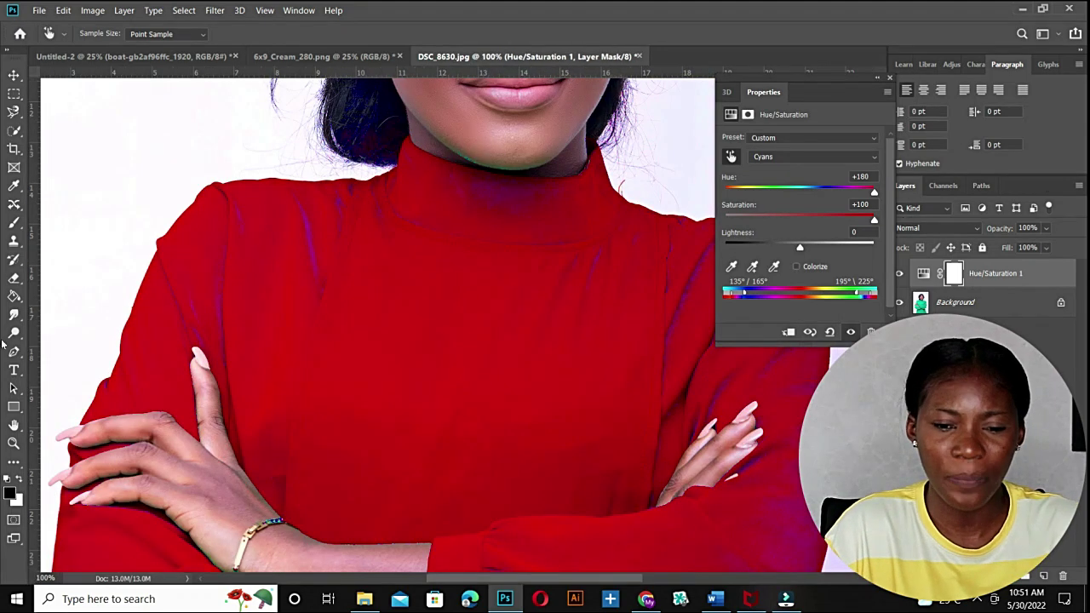
click(13, 425)
scroll(406, 375, down, 5)
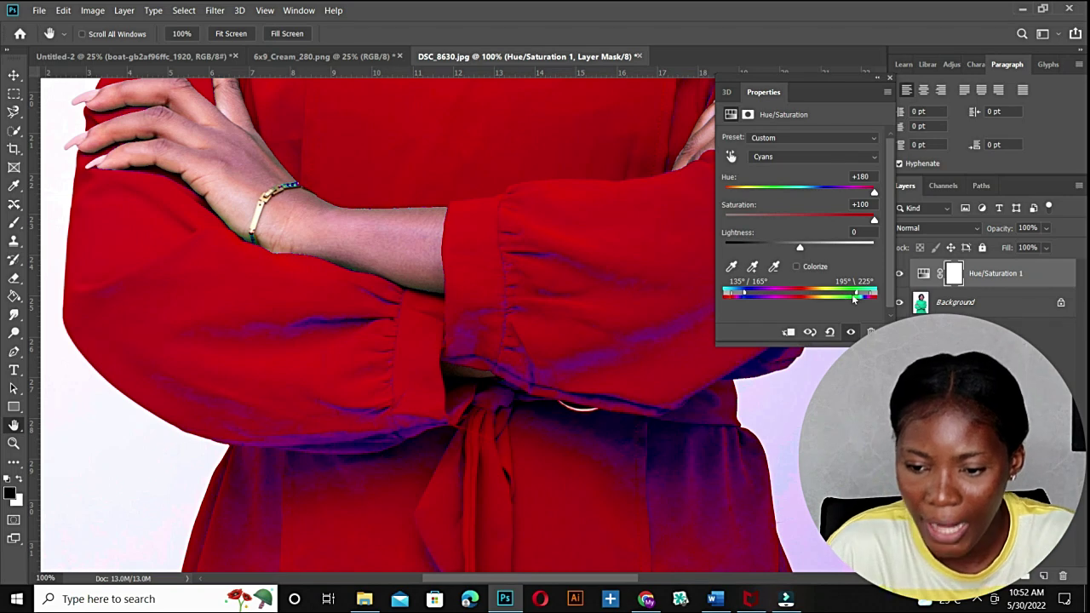
drag(855, 297, 831, 301)
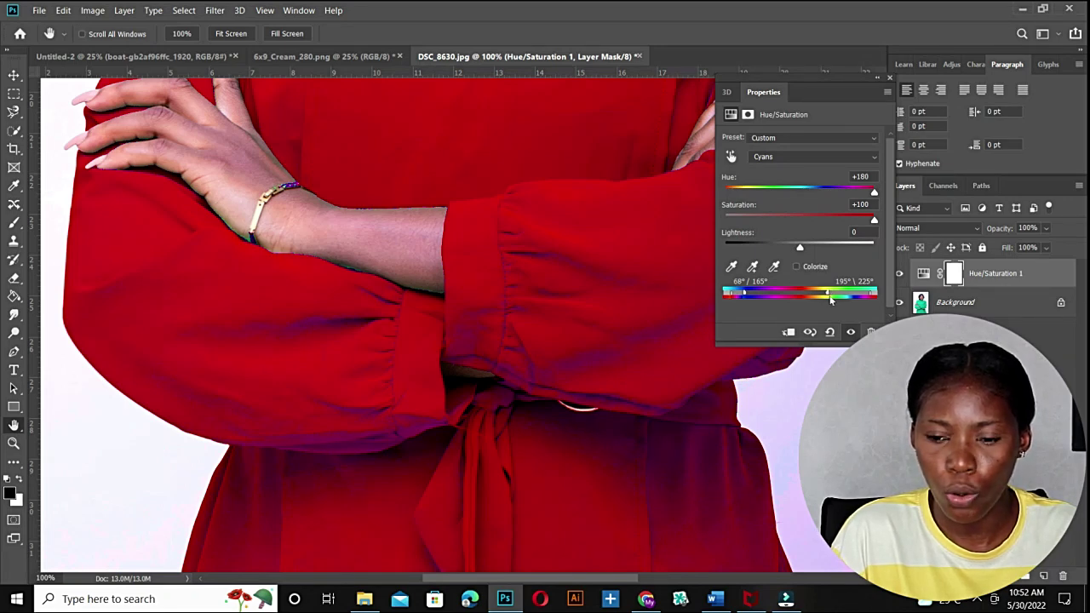
drag(831, 300, 827, 299)
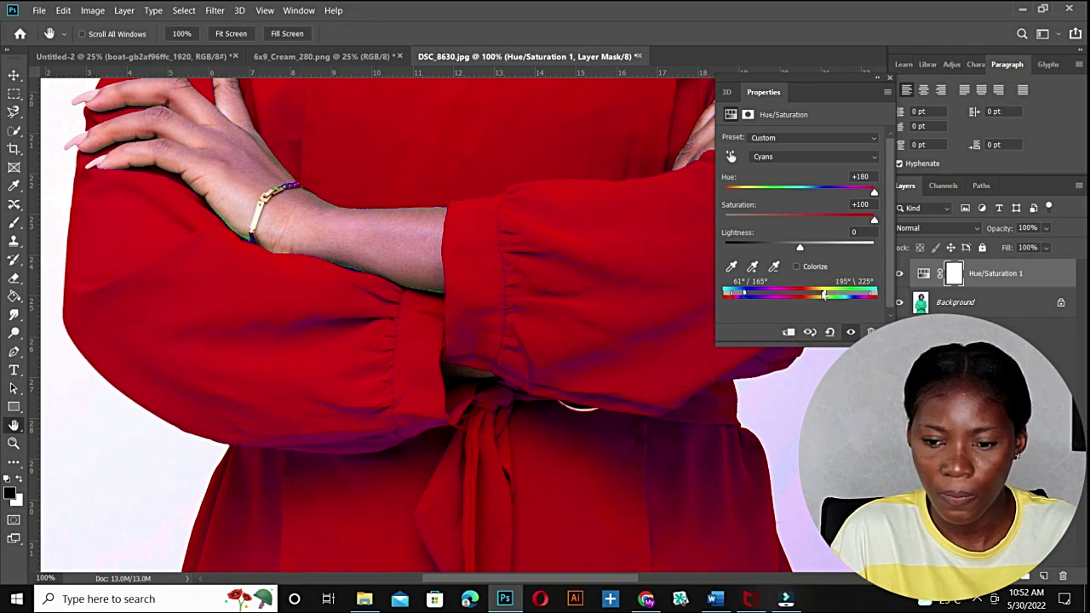
drag(823, 295, 822, 296)
drag(743, 294, 735, 295)
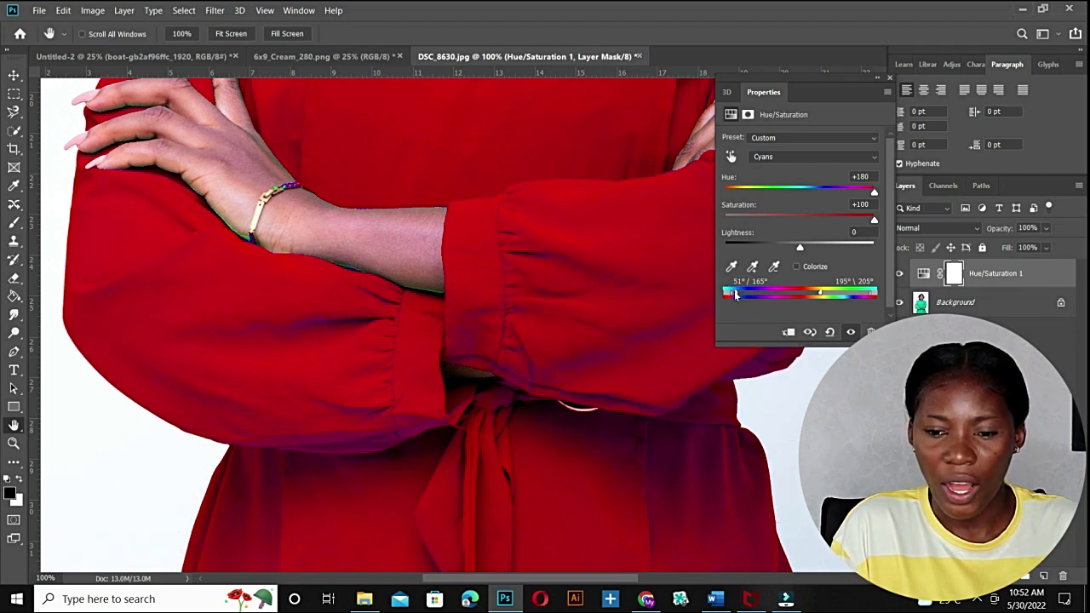
drag(734, 295, 730, 295)
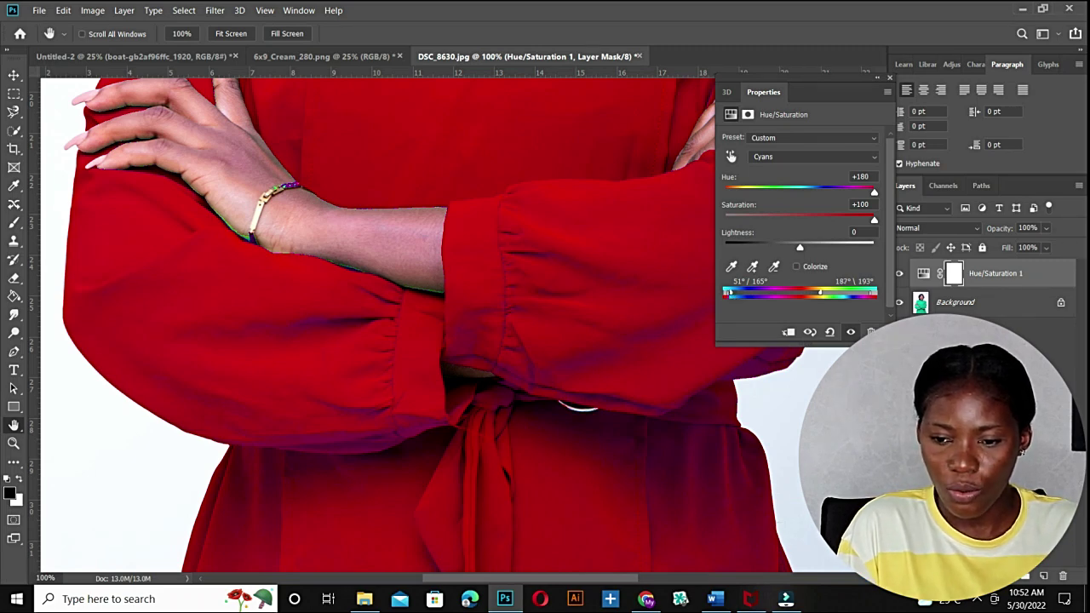
Narrow the lower end of the Cyans range to 147°/154° to clear the colour fringes on the chin and dress
scroll(375, 323, up, 10)
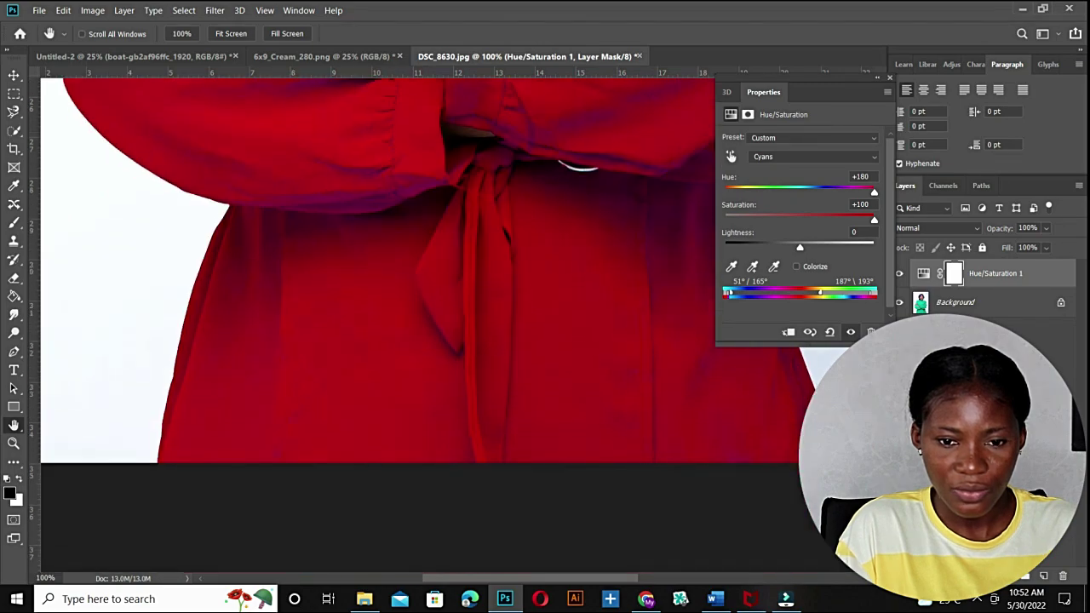
scroll(543, 359, up, 3)
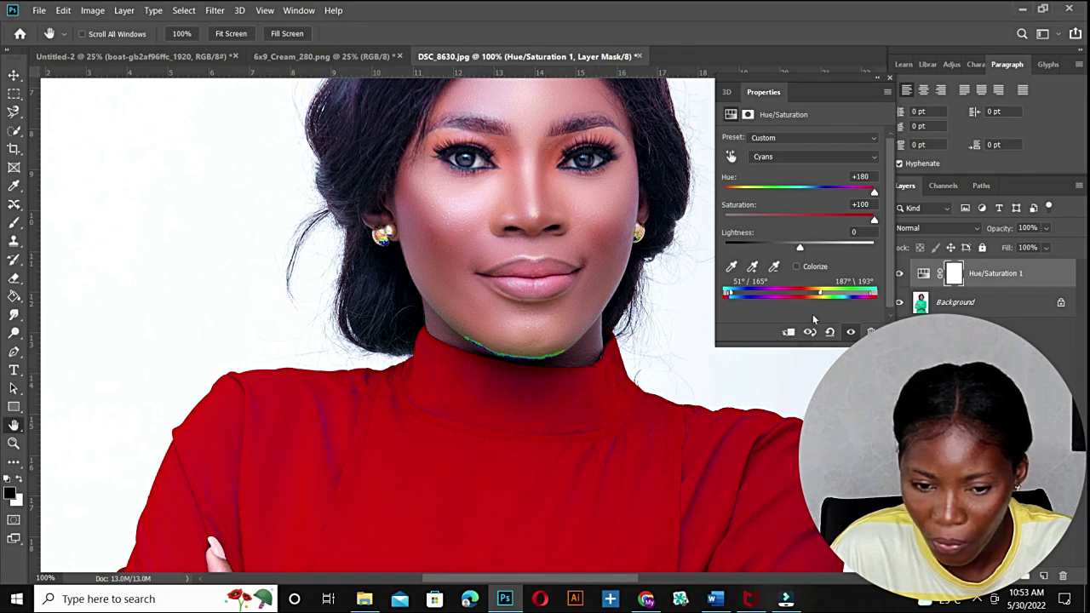
drag(822, 294, 861, 294)
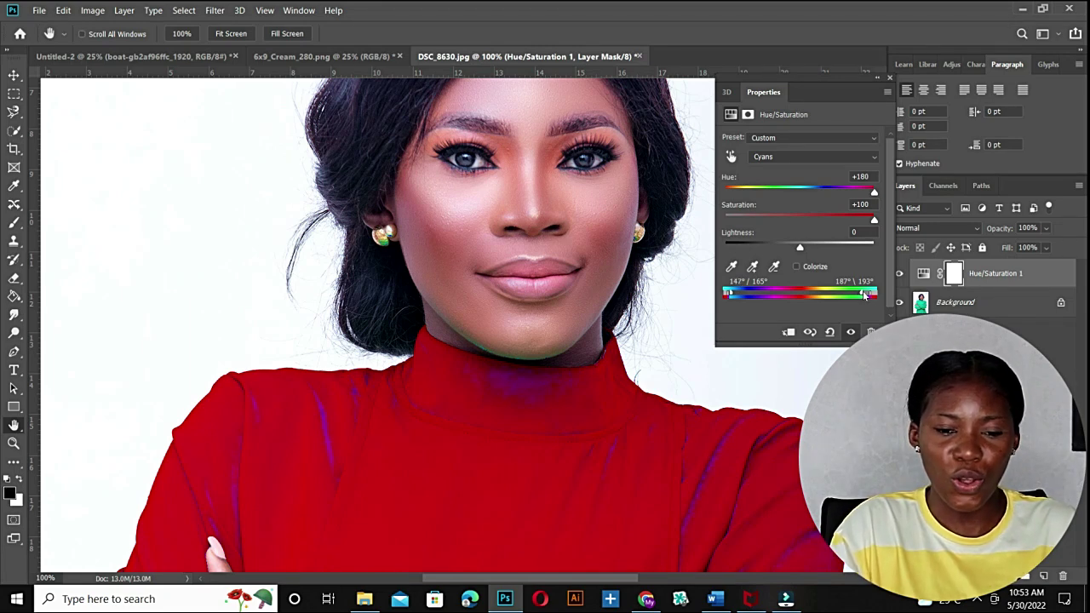
drag(865, 294, 866, 295)
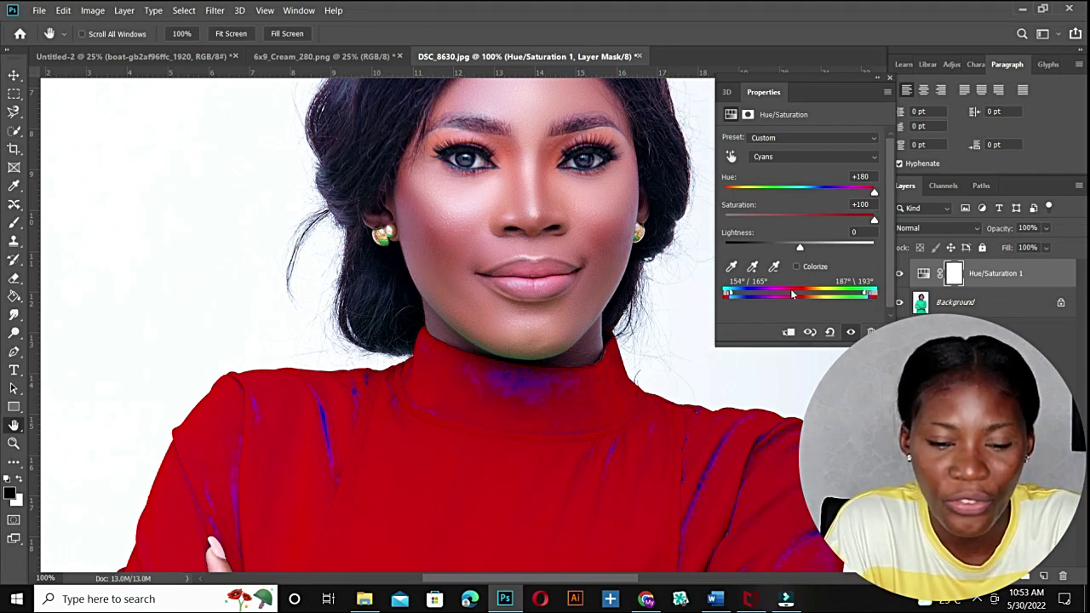
drag(871, 295, 867, 296)
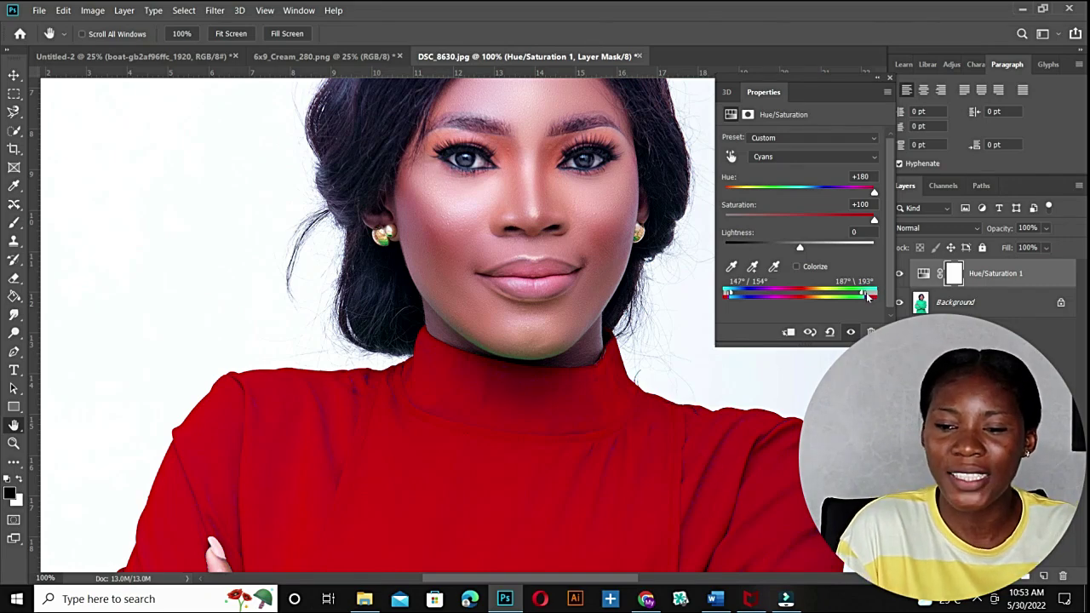
Reset the Cyans saturation to 0 and set the hue to +115 to turn the dress purple
key(ctrl+minus)
key(ctrl+minus)
key(ctrl+minus)
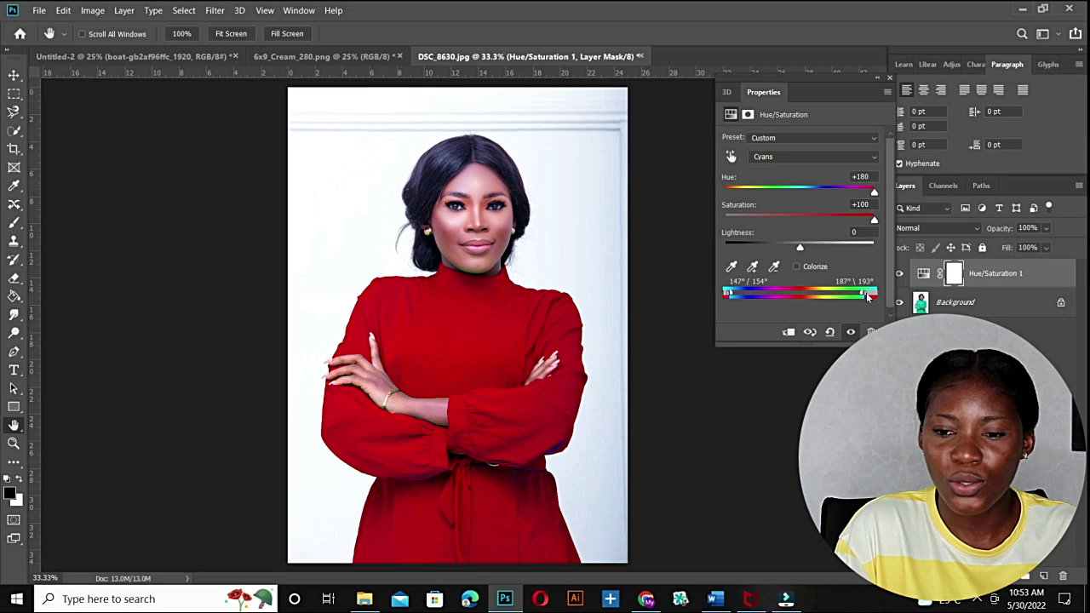
key(ctrl+minus)
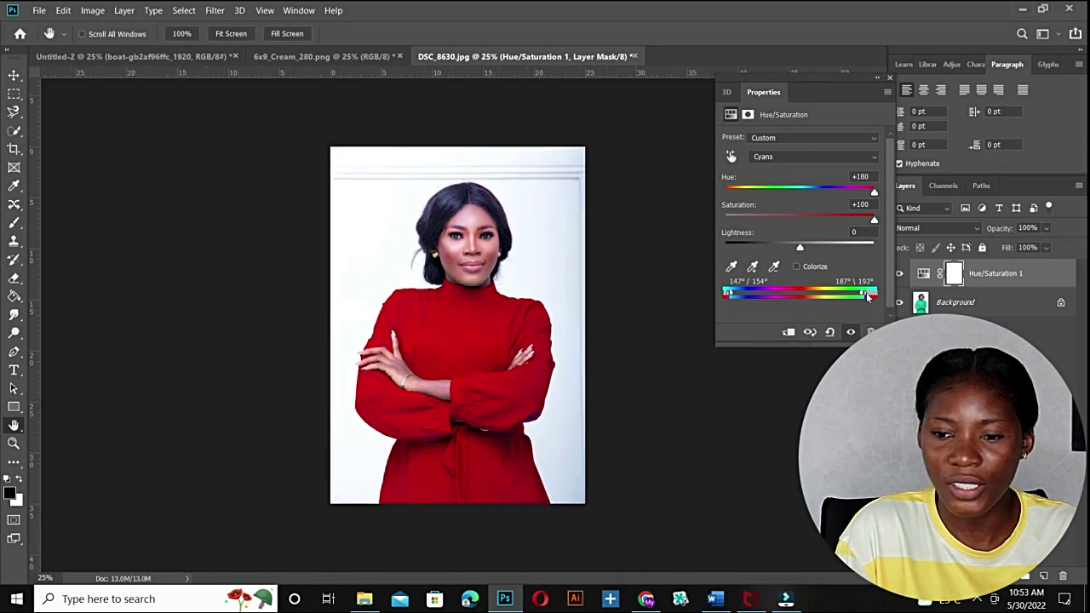
drag(873, 222, 800, 226)
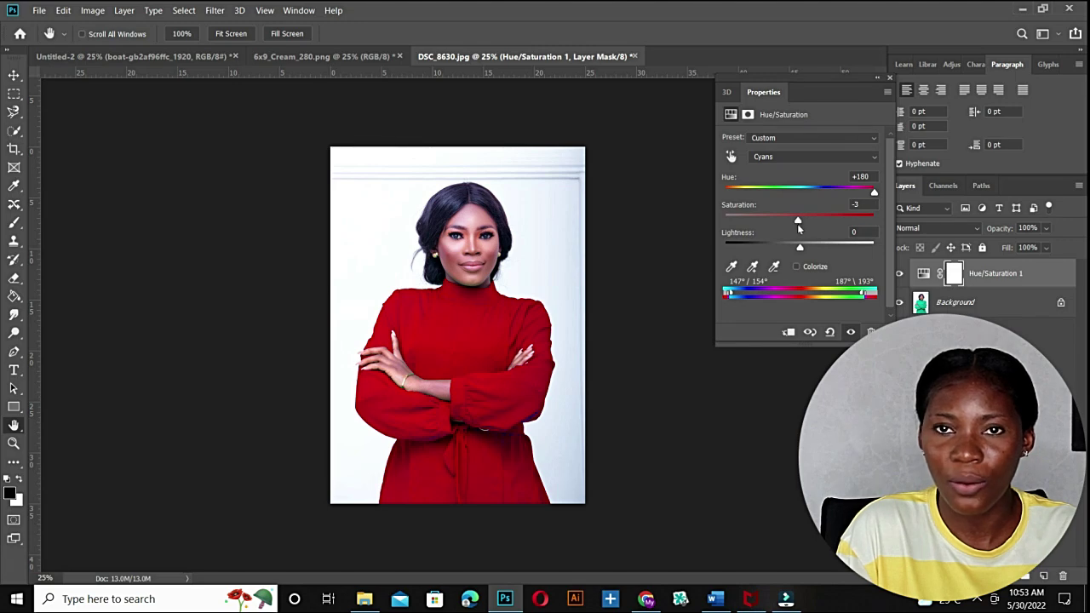
drag(798, 224, 799, 224)
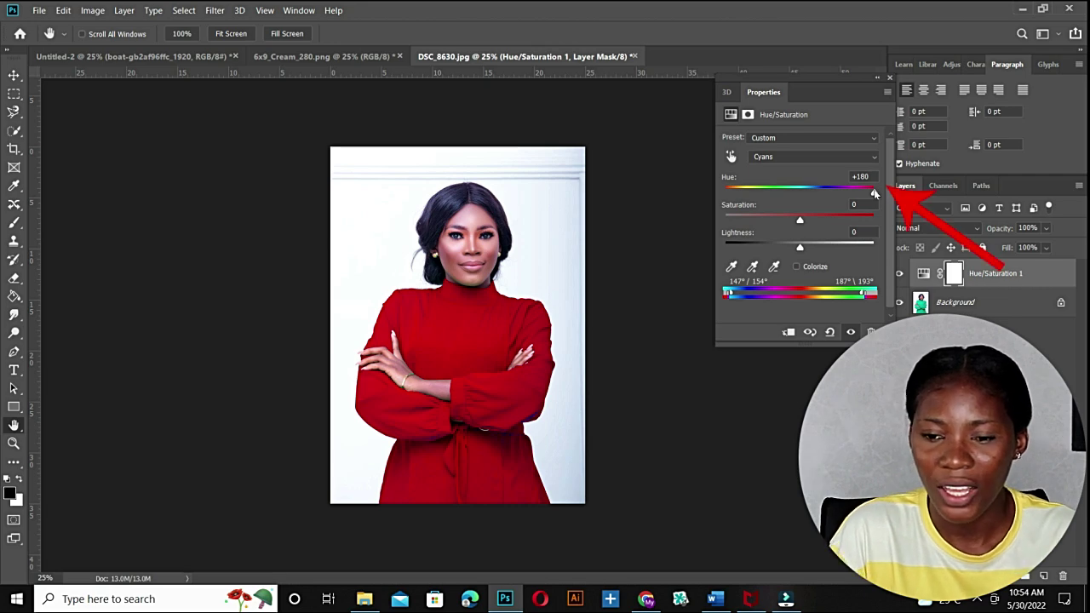
drag(870, 194, 856, 194)
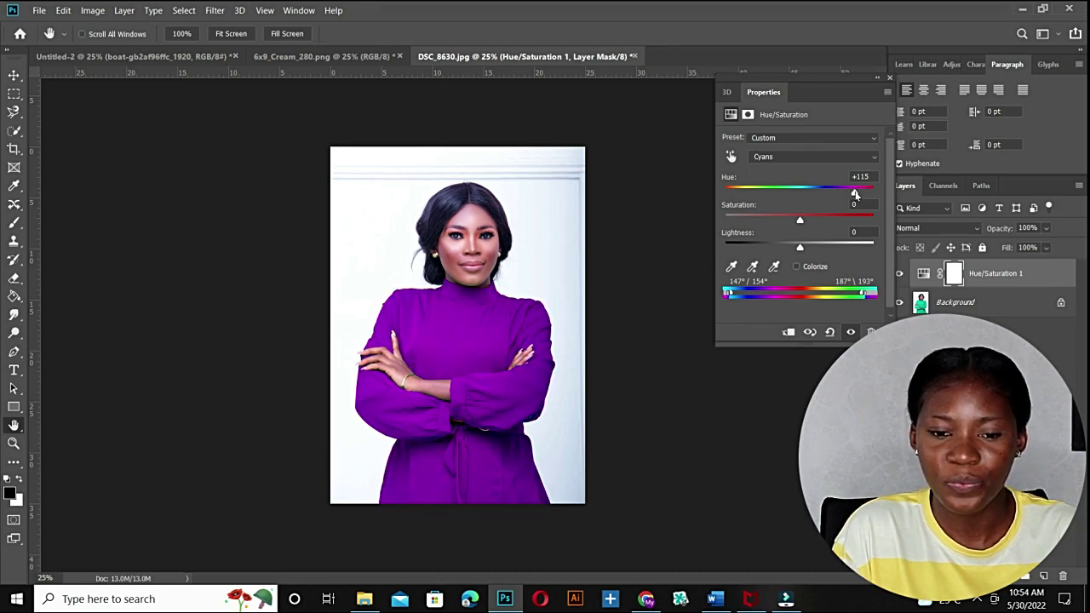
Export the purple dress version with Save for Web as a JPEG at quality 60, named "purple"
click(39, 11)
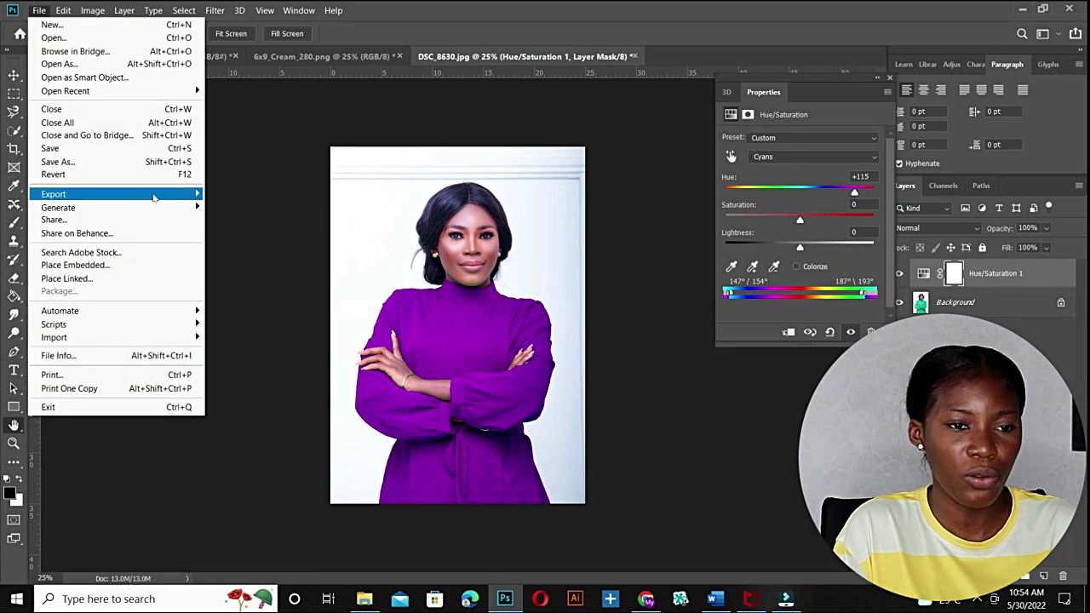
mouse_move(156, 196)
click(252, 246)
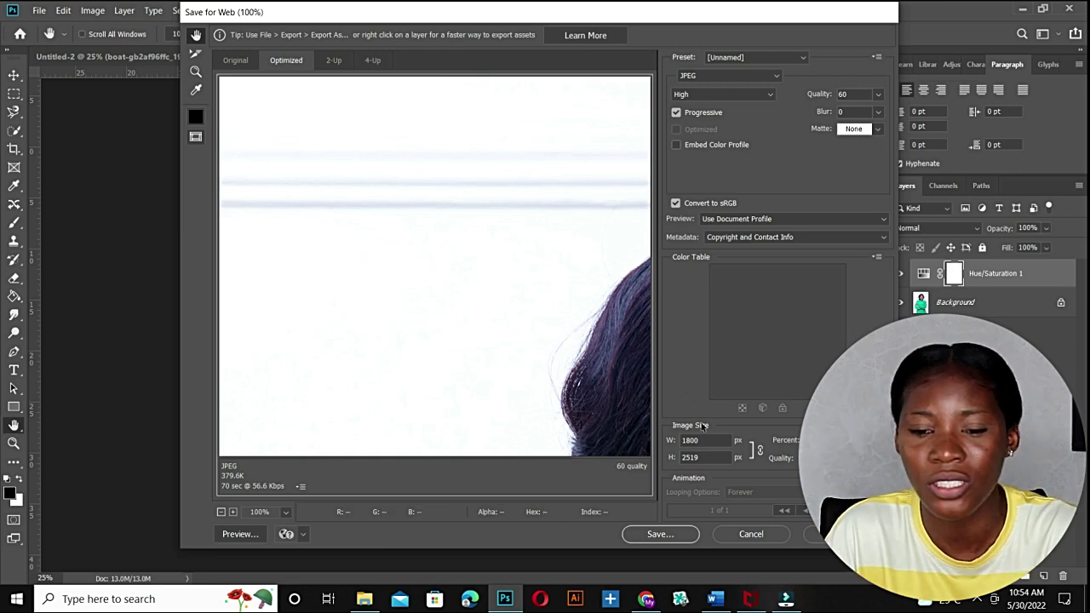
click(657, 535)
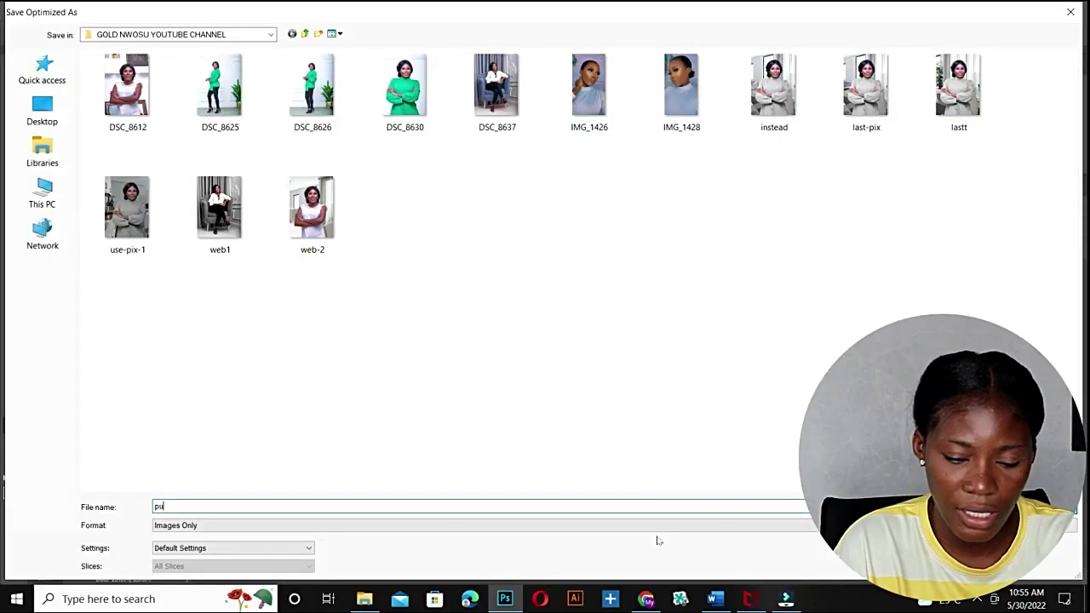
text(rpl)
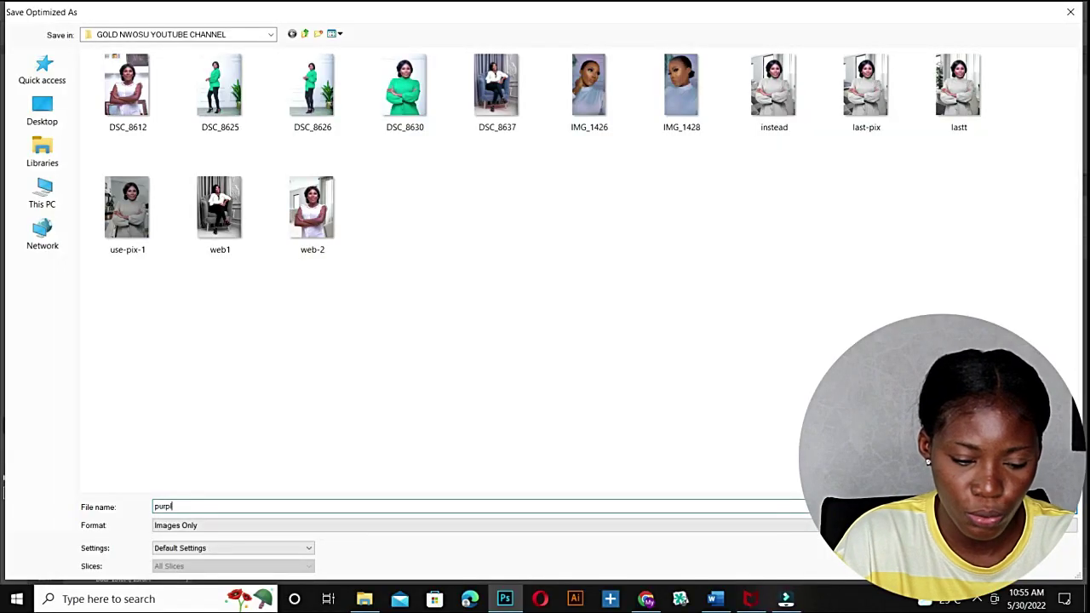
text(e)
key(Return)
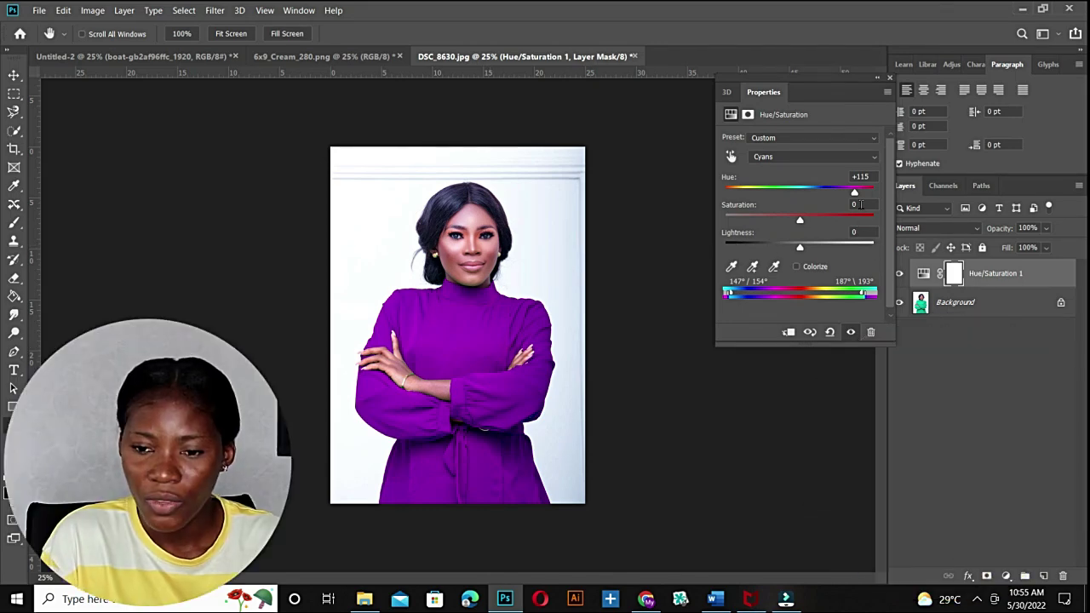
Set the Cyans hue to -103 and the saturation to +54 to turn the dress lime green
drag(854, 193, 749, 194)
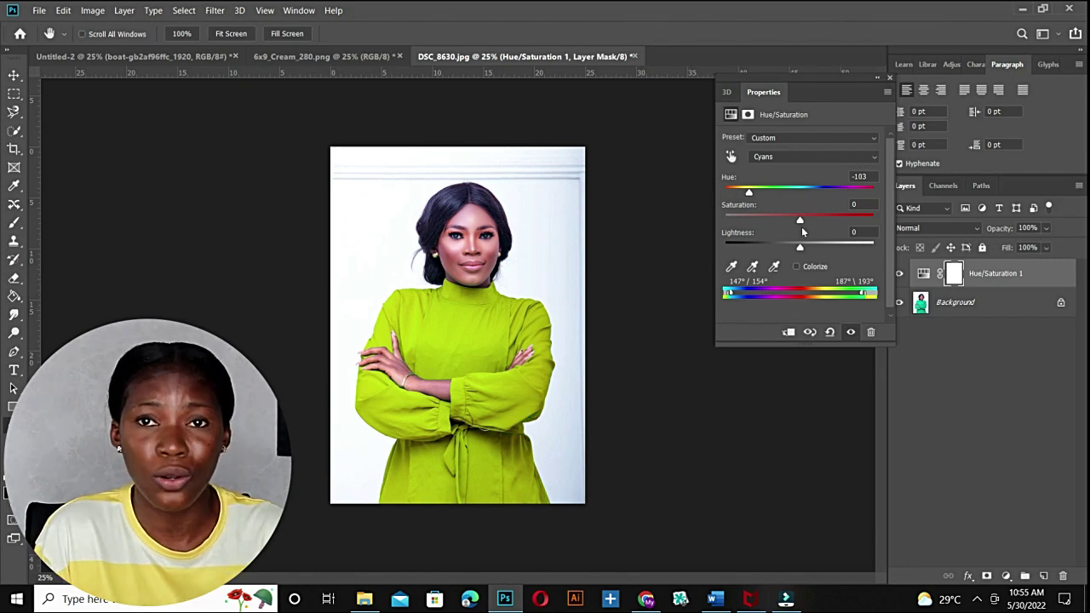
drag(800, 221, 839, 221)
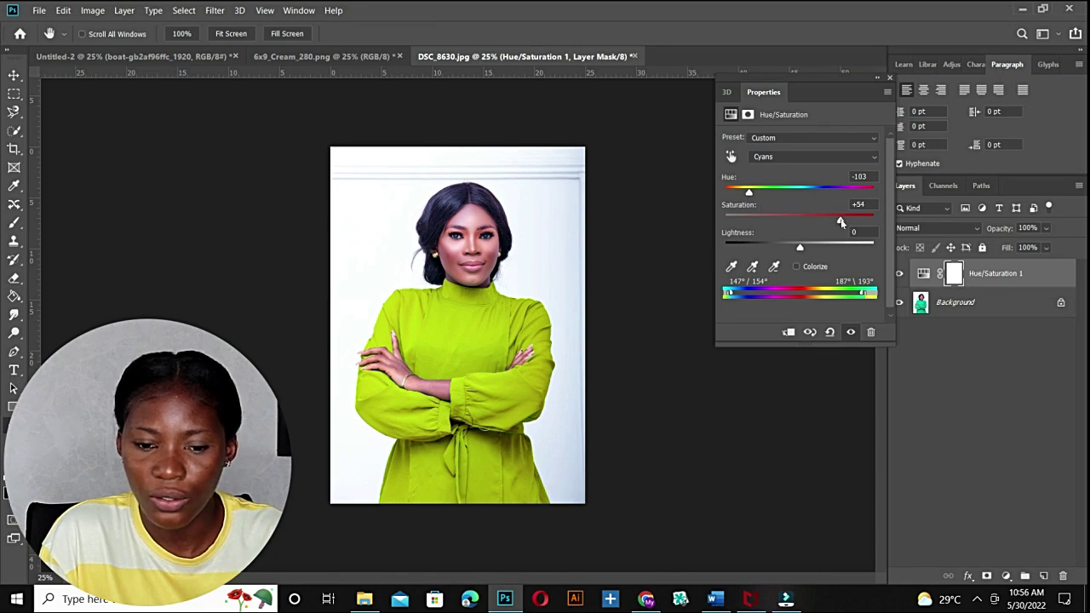
Export the lime green dress version with Save for Web as a JPEG at quality 60
click(37, 11)
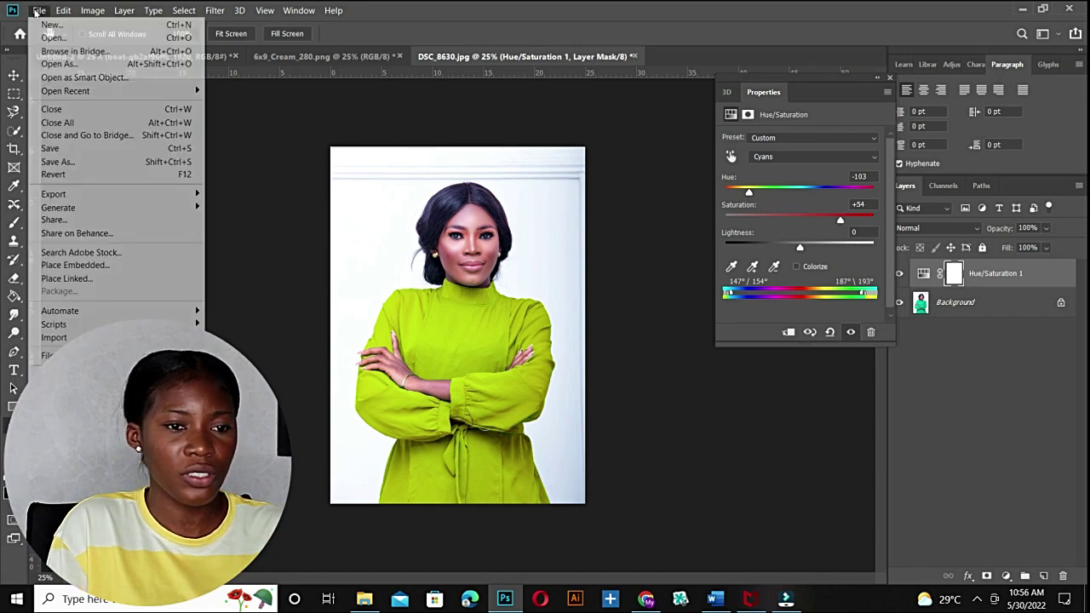
mouse_move(198, 195)
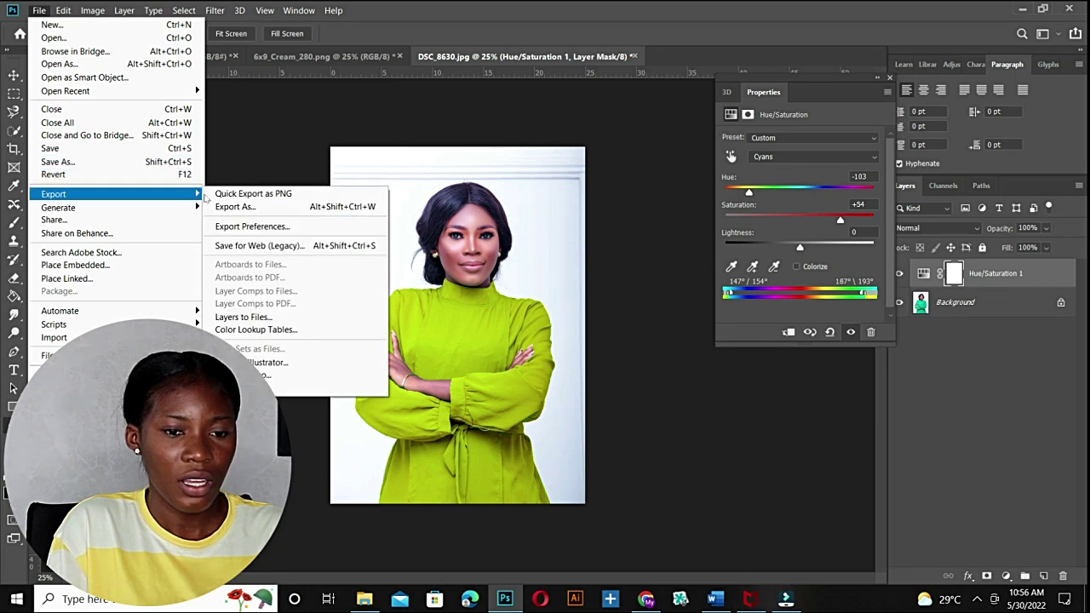
click(237, 246)
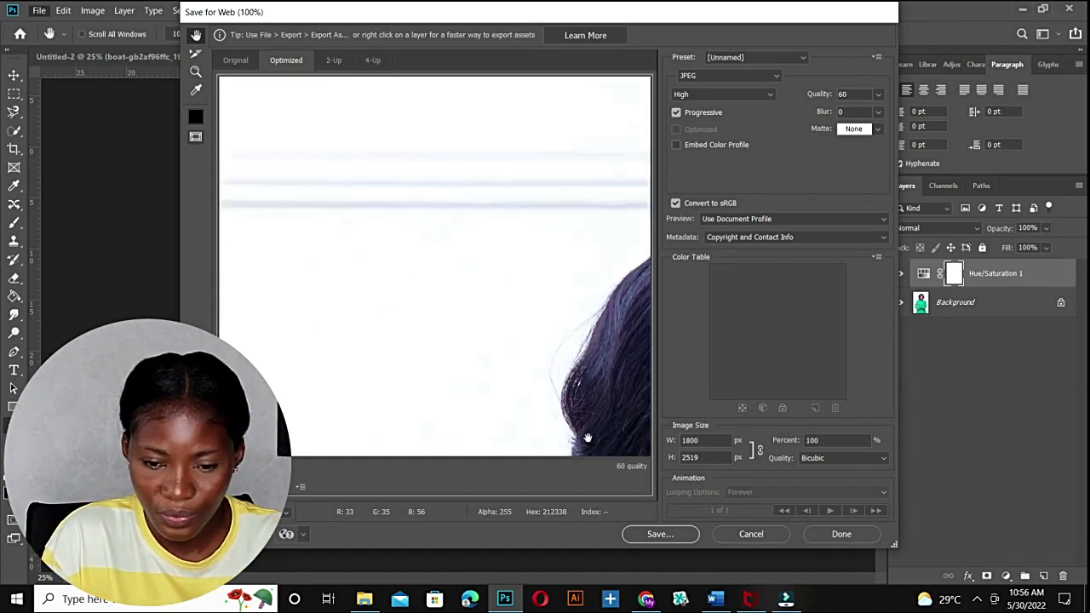
click(656, 537)
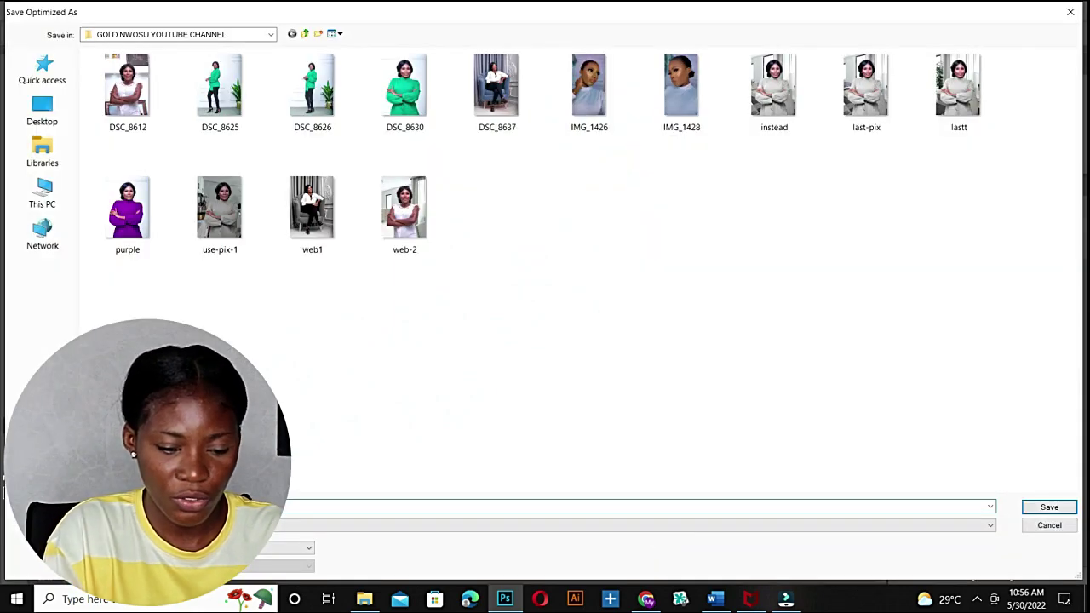
key(Return)
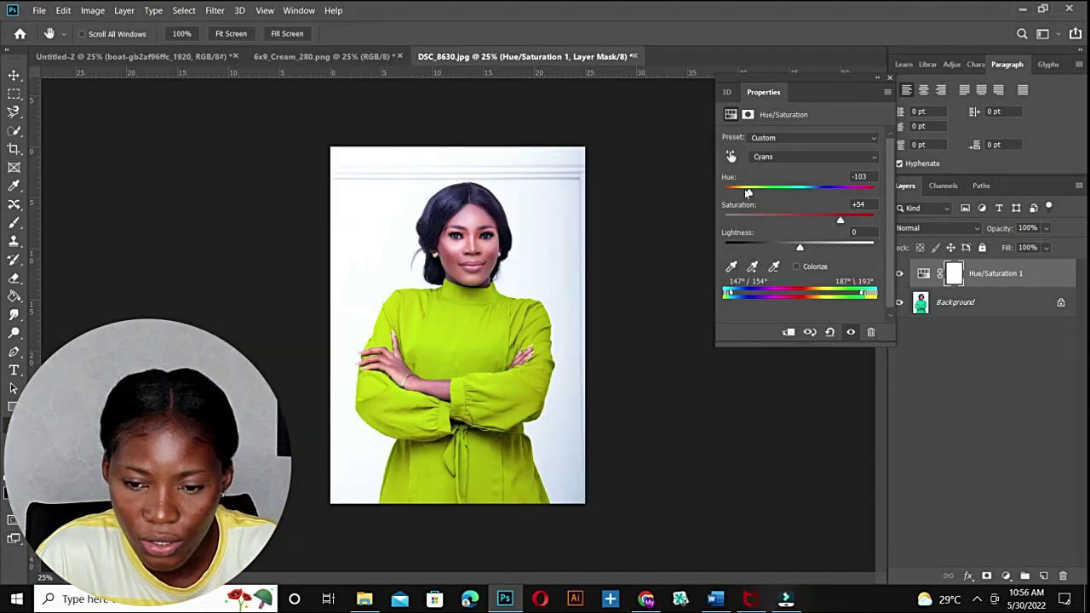
Set the Cyans hue to -157 and the saturation to 0 to turn the dress red
drag(749, 193, 734, 193)
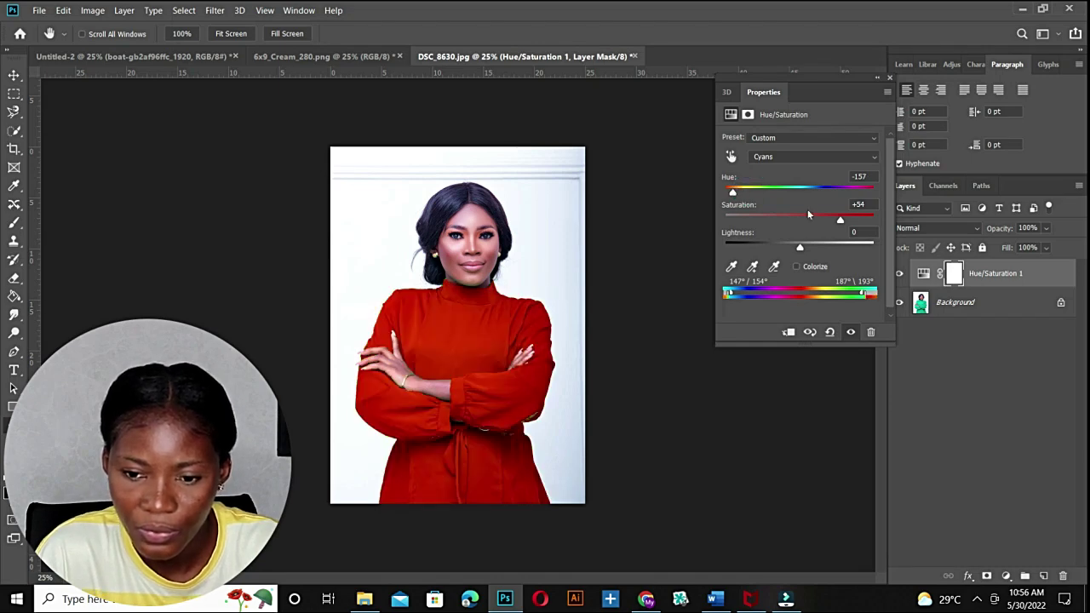
drag(841, 220, 800, 222)
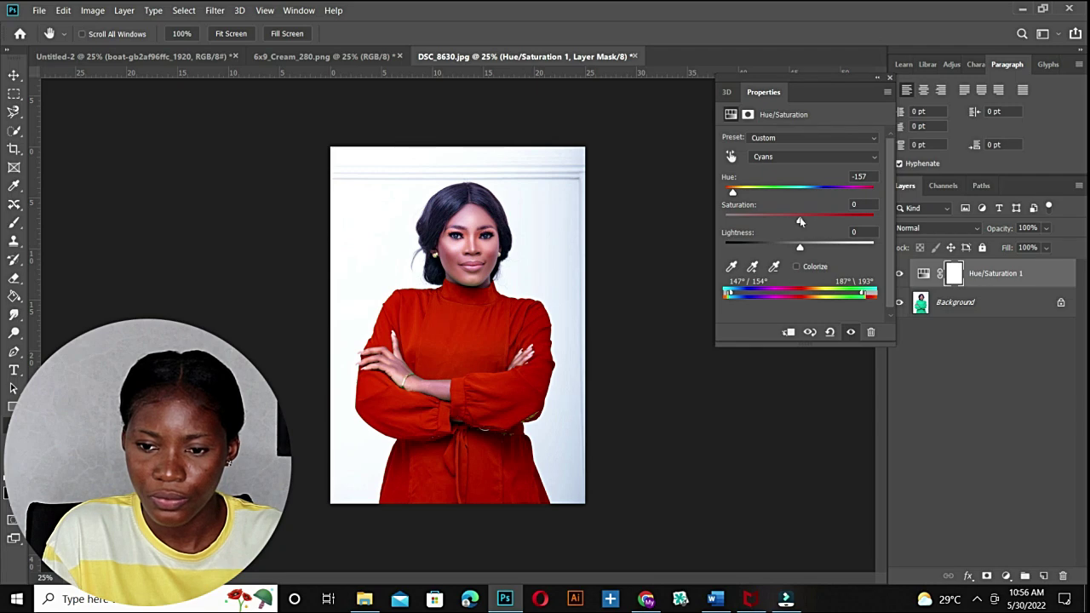
Set the Cyans hue to +12 and the lightness to +24 to give the dress a lighter green
drag(733, 194, 811, 194)
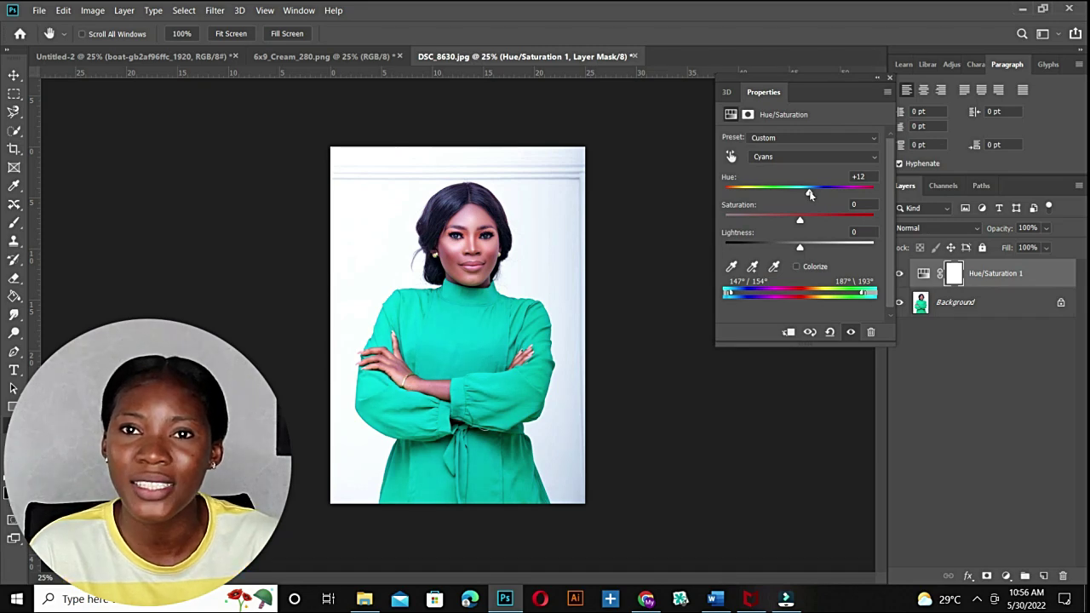
drag(801, 248, 818, 247)
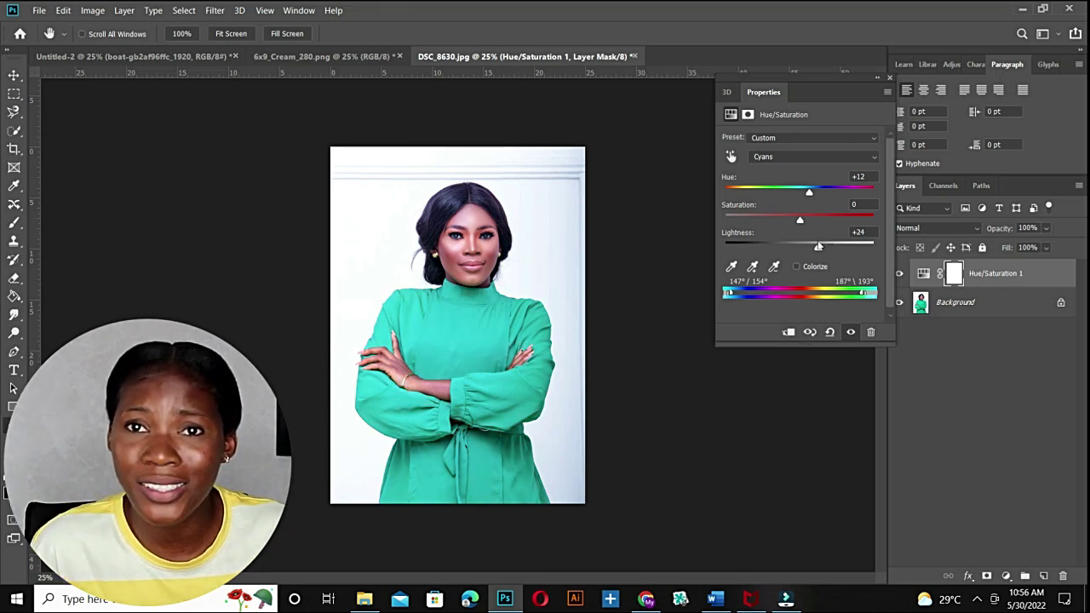
click(38, 11)
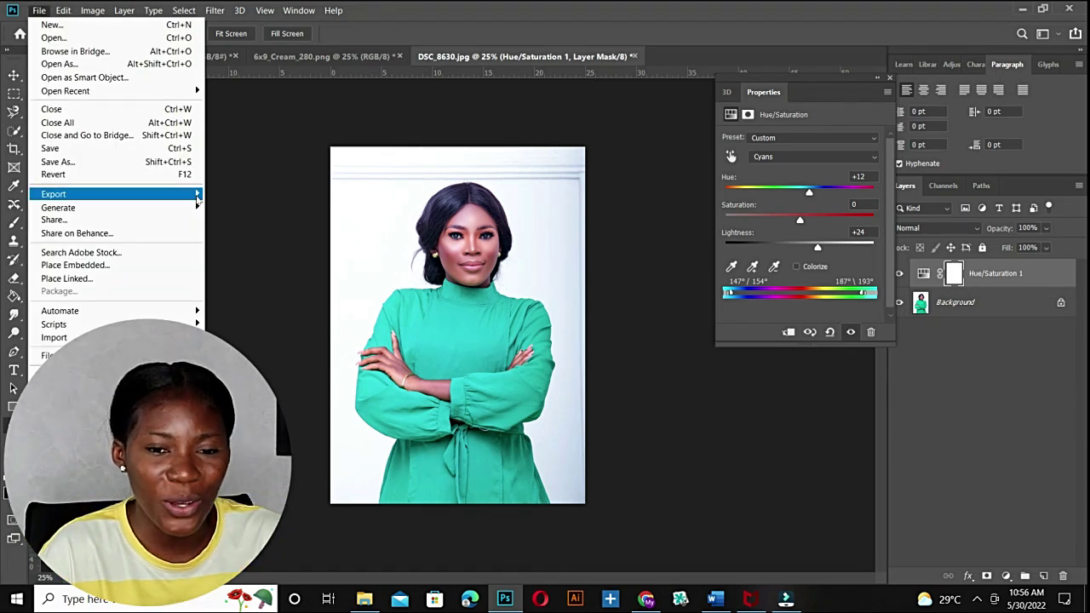
mouse_move(197, 198)
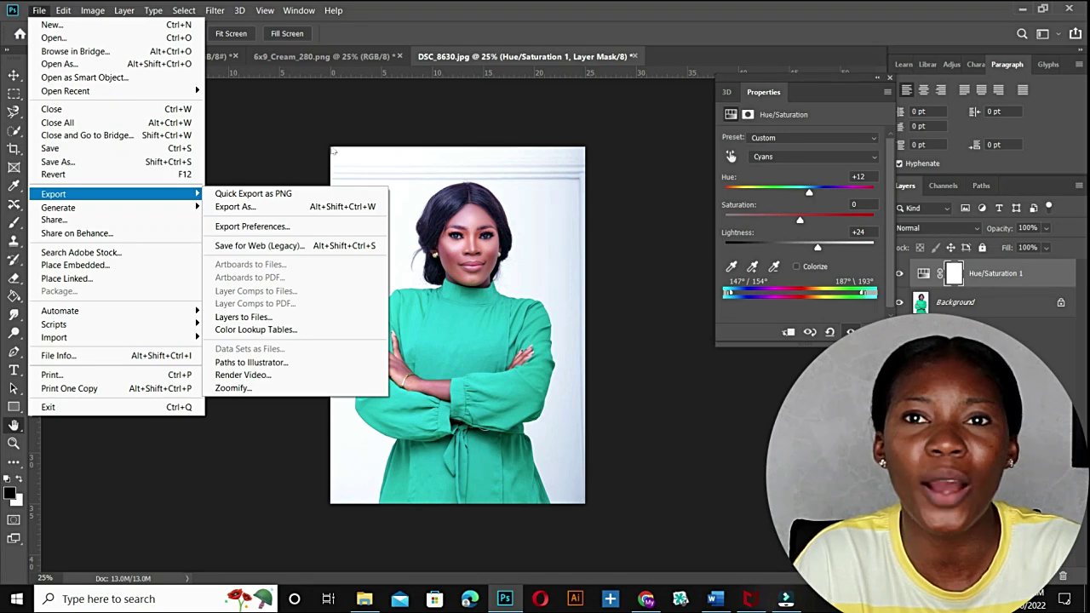
click(351, 154)
drag(807, 193, 803, 196)
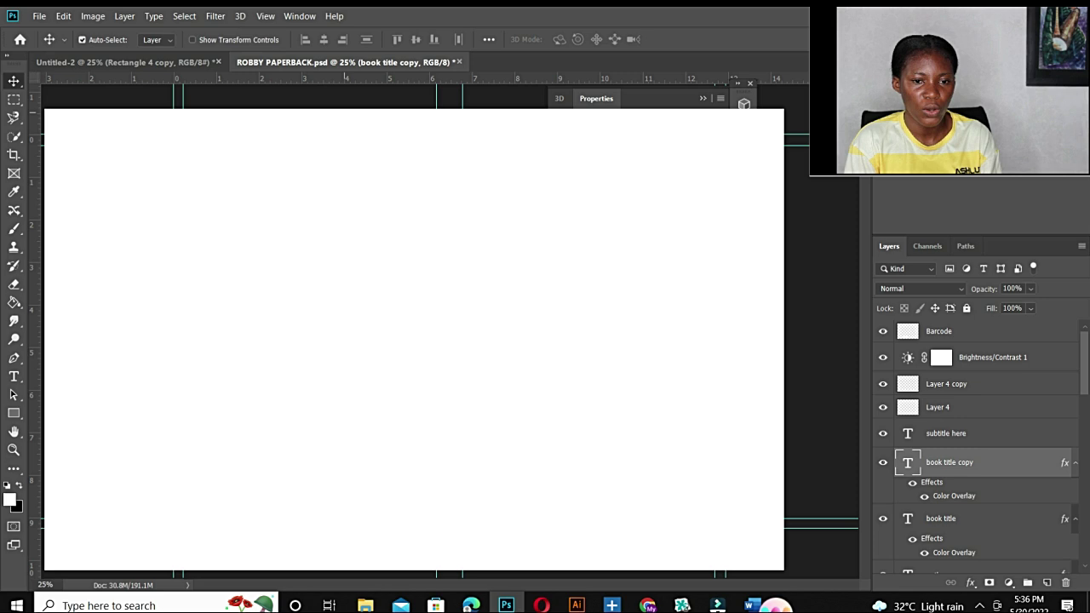
Open the image CG-removebg-preview.png from the Downloads folder
click(39, 16)
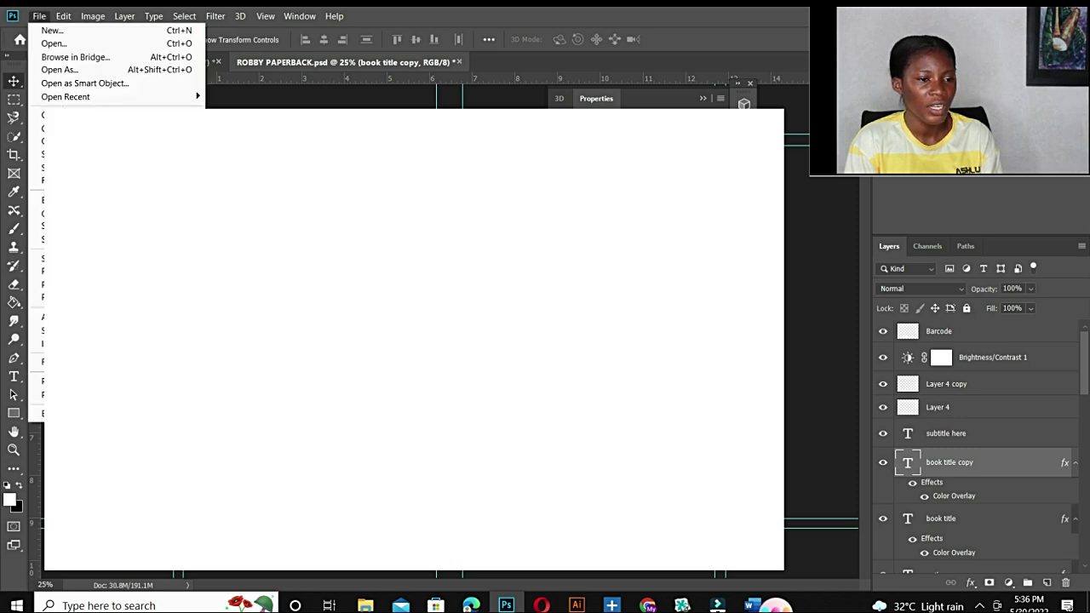
click(47, 42)
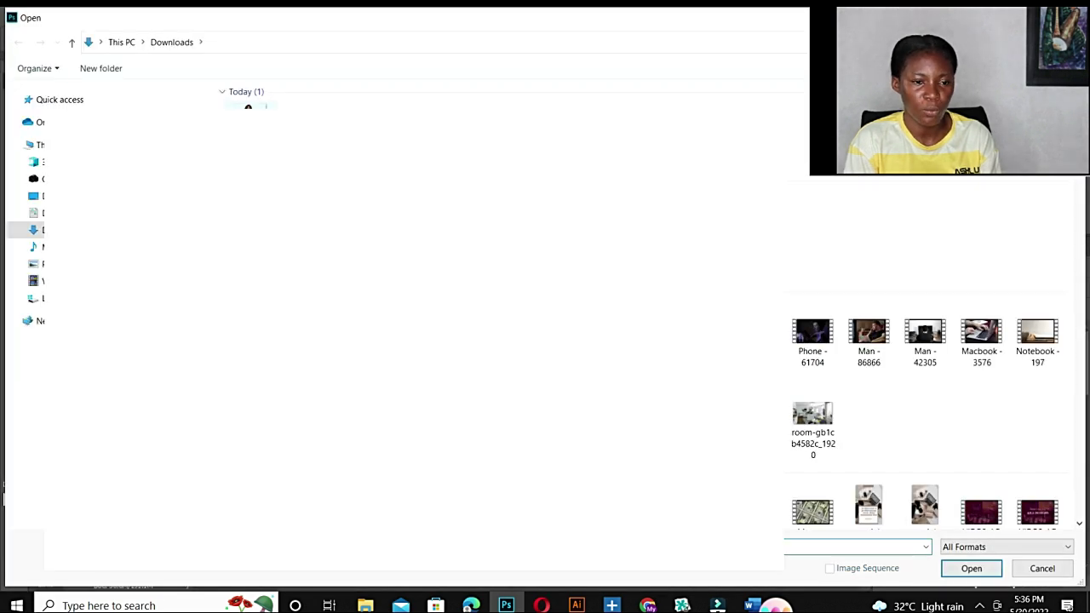
click(945, 567)
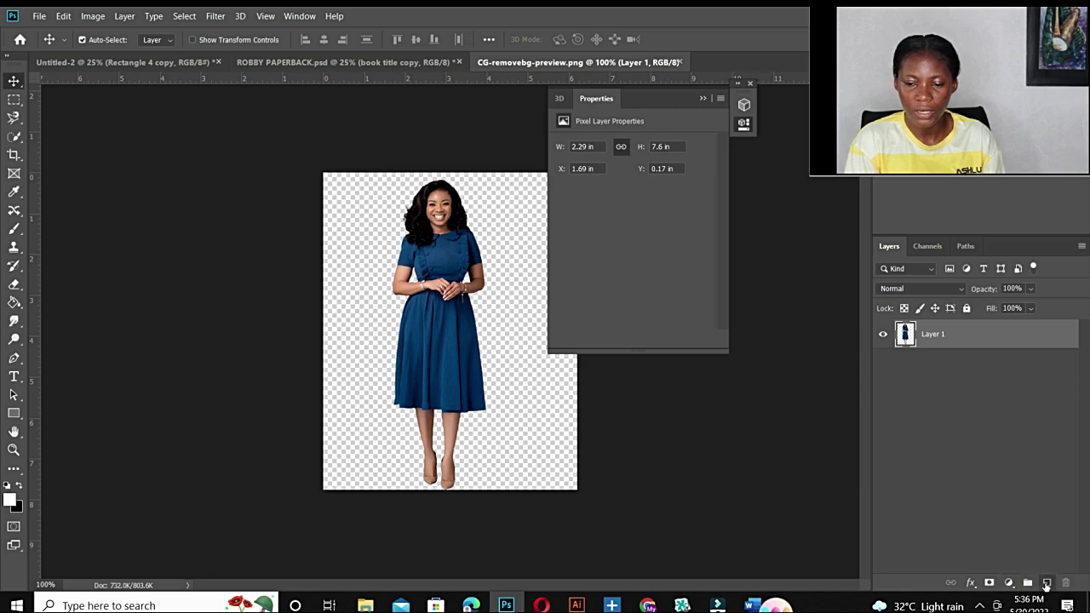
Add a white (ffffff) Solid Color fill layer and place it beneath the woman's layer as the background
click(1047, 583)
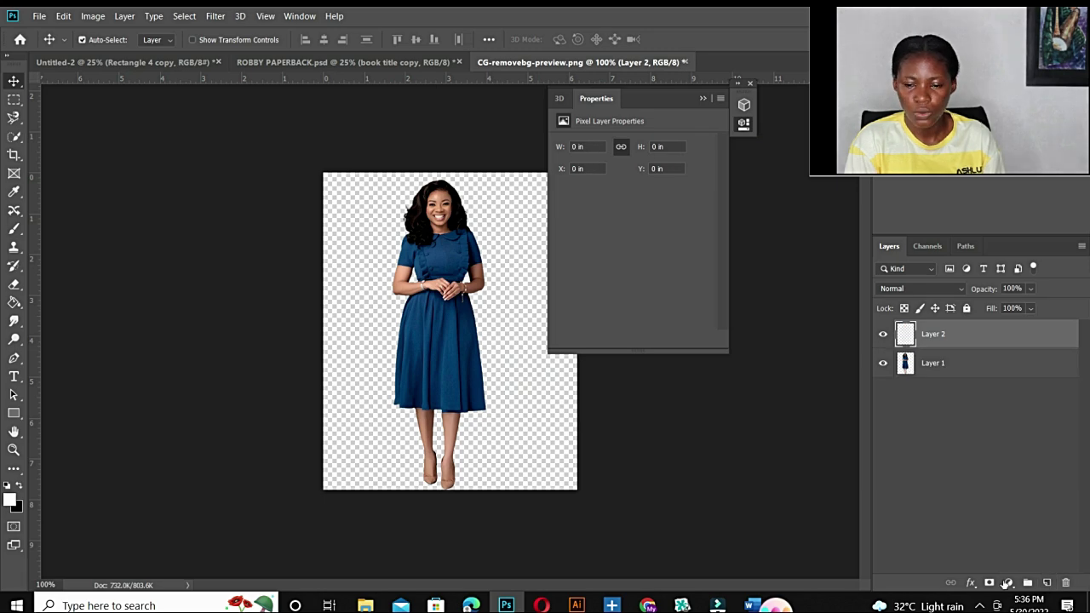
click(1007, 583)
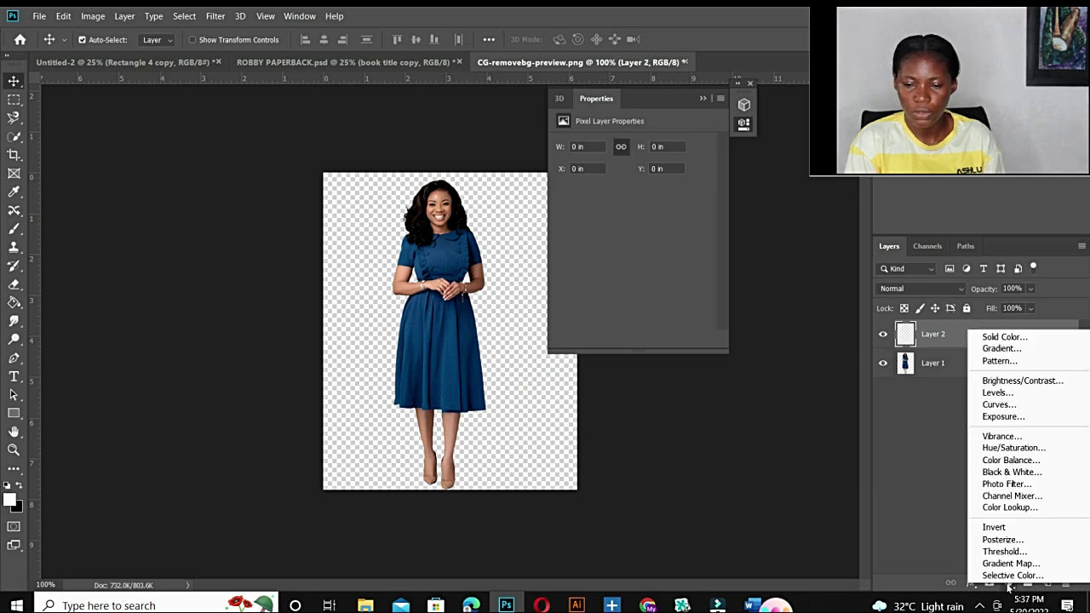
click(995, 337)
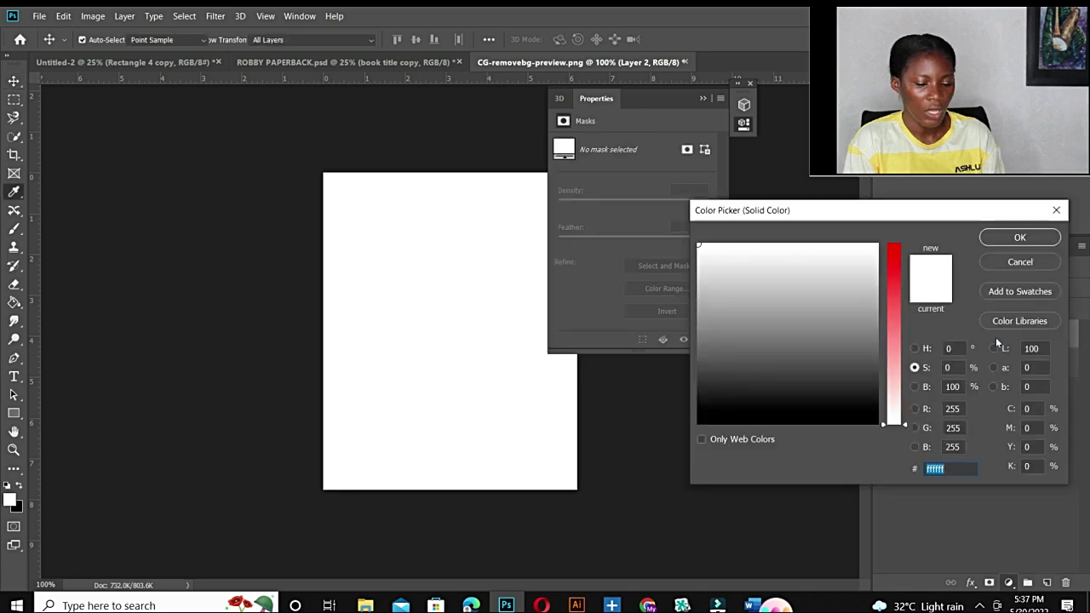
click(1030, 238)
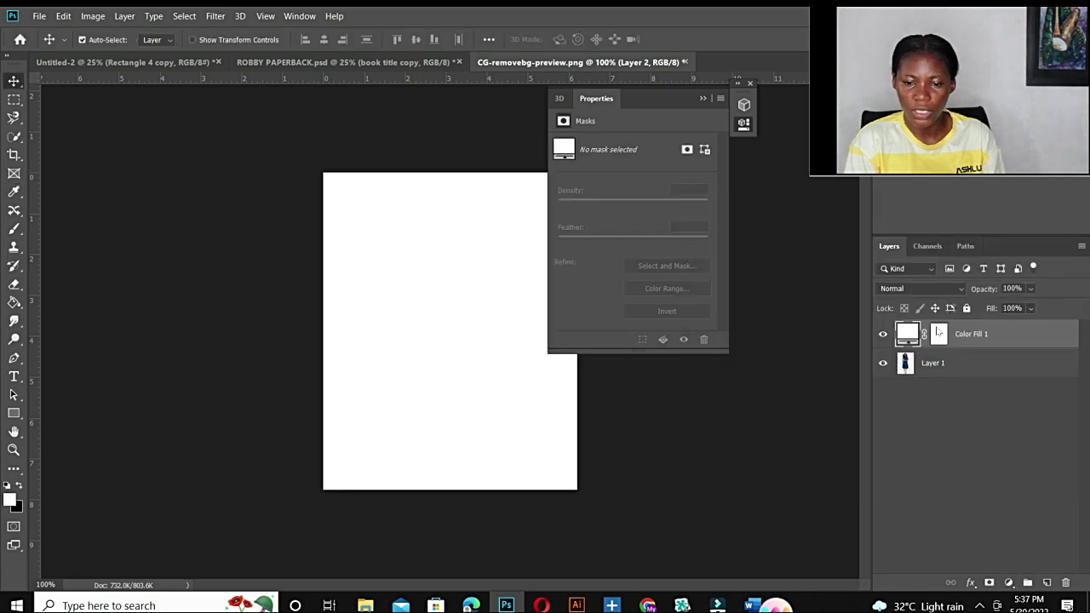
drag(953, 362, 963, 334)
click(703, 98)
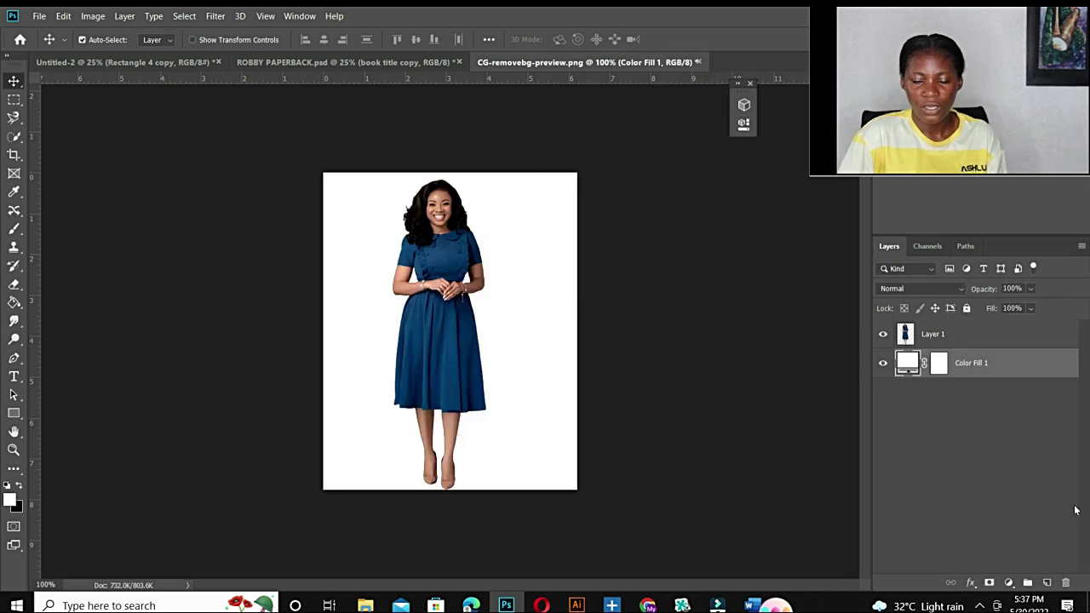
Add a Hue/Saturation adjustment layer, sample the blue dress and move the adjustment above the woman's layer
click(1009, 582)
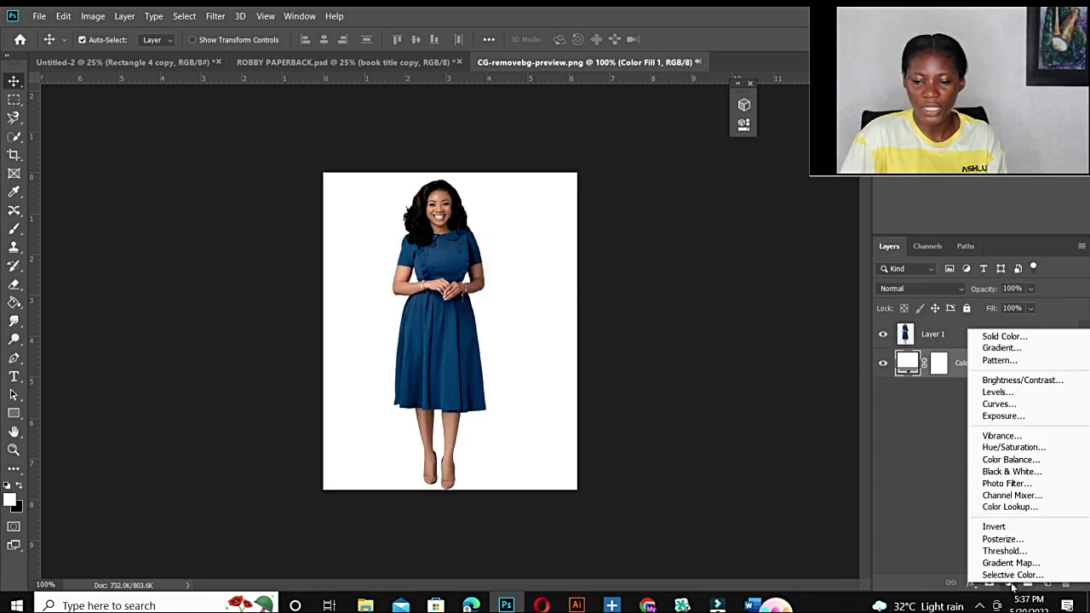
click(995, 453)
click(563, 162)
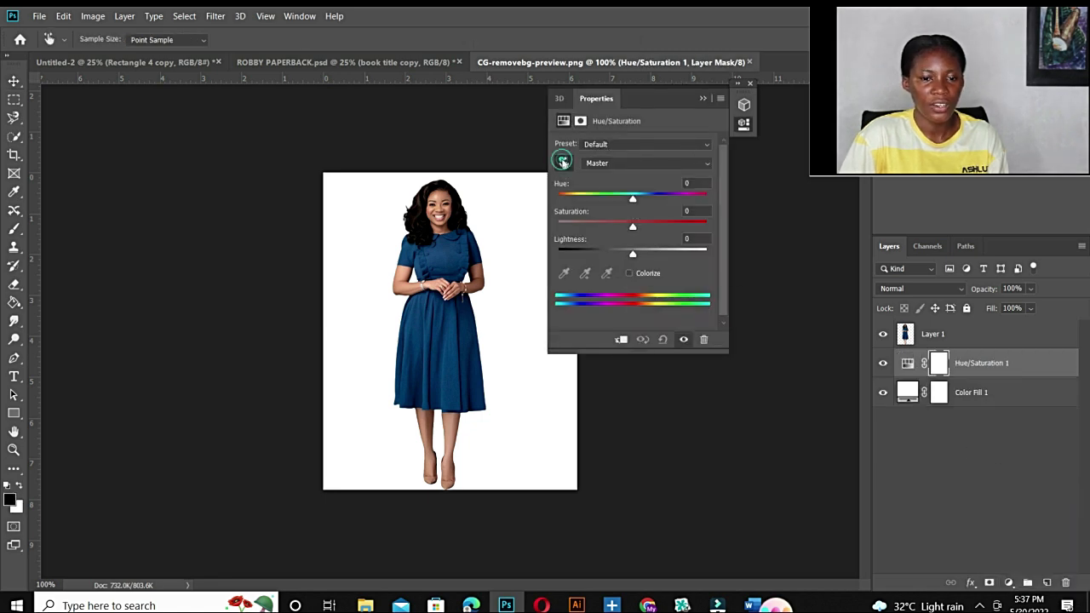
click(448, 317)
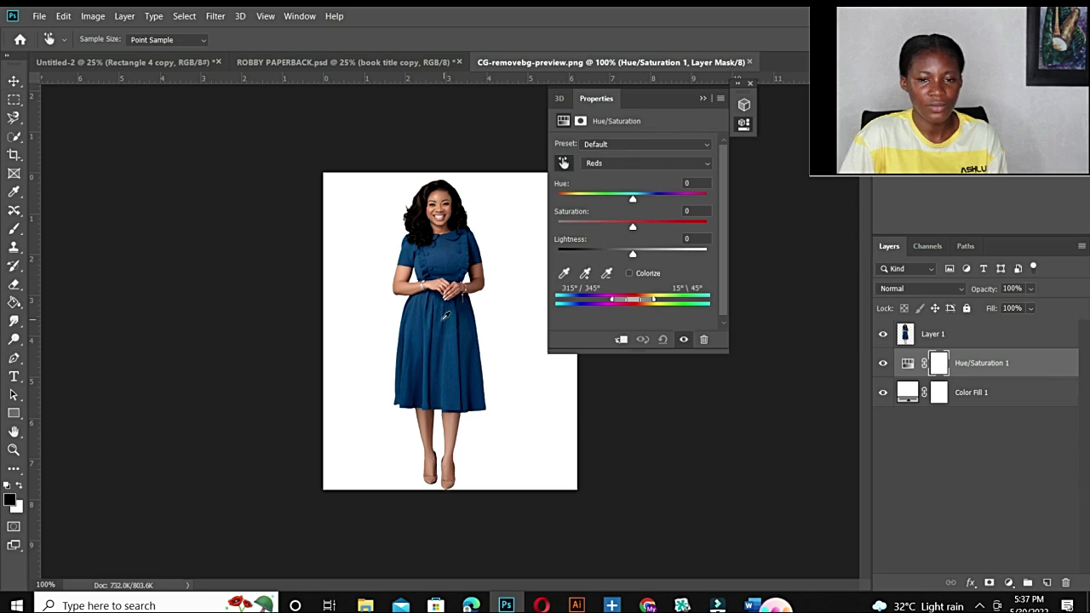
click(447, 326)
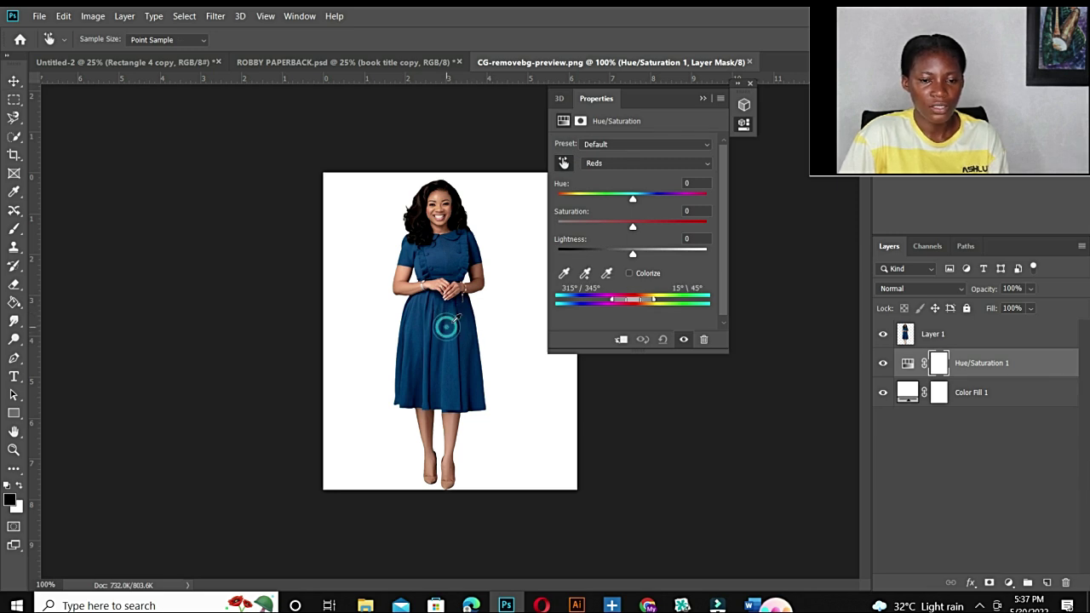
key(ctrl+])
Set the Blues hue to +180 and the saturation to +100 to recolour the blue dress
drag(633, 198, 706, 199)
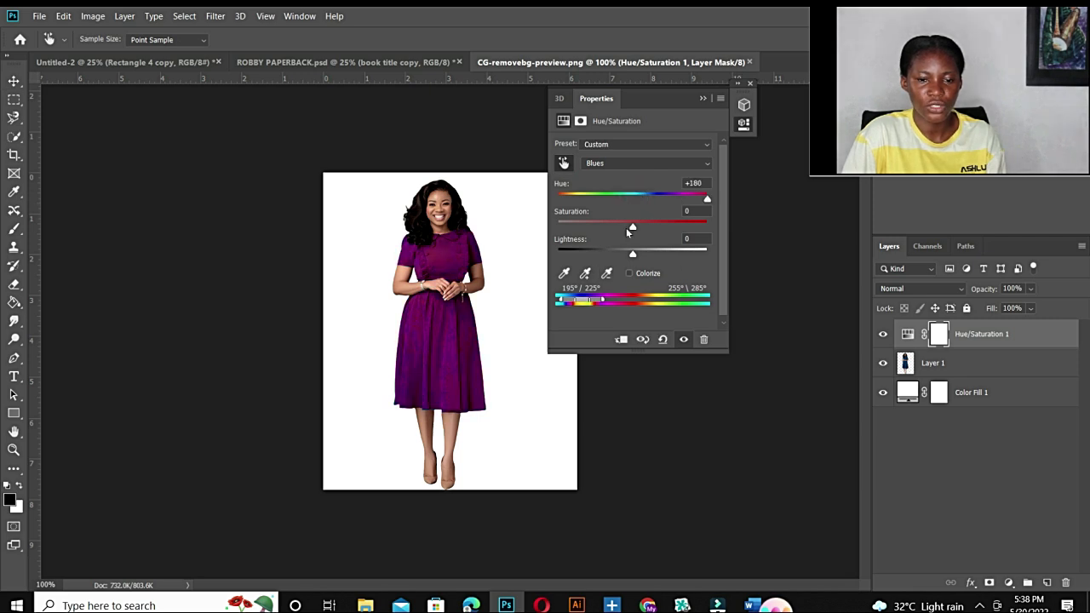
drag(632, 227, 736, 232)
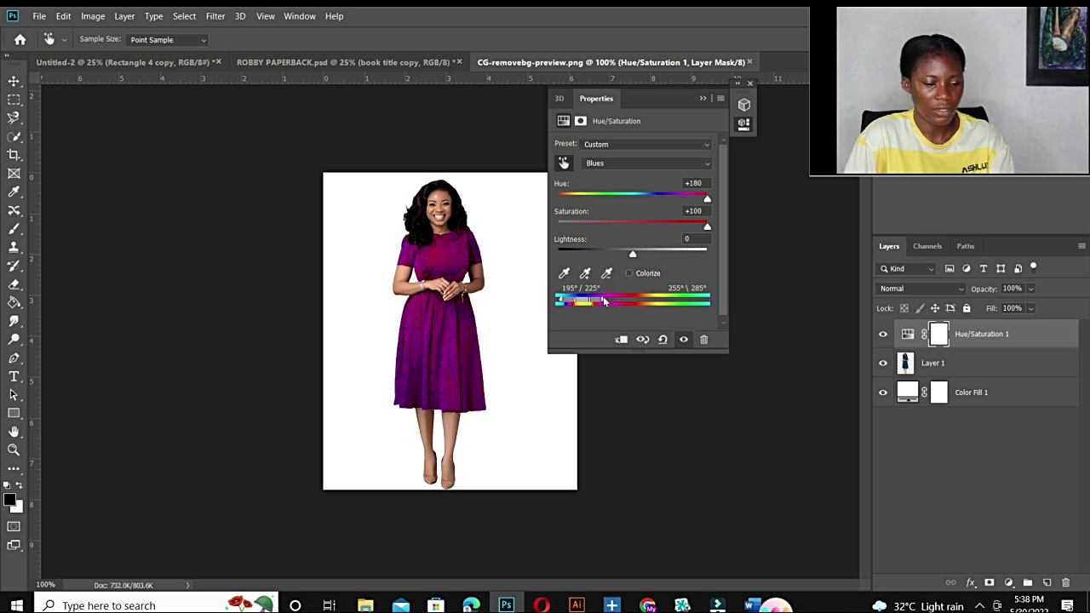
key(XF86MonBrightnessDown)
Adjust the affected colour range to 51°/195° and 198°/265° so that the whole dress turns evenly red
mouse_move(603, 301)
mouse_down()
mouse_move(562, 303)
mouse_move(597, 302)
mouse_up()
key(ctrl+plus)
key(ctrl+plus)
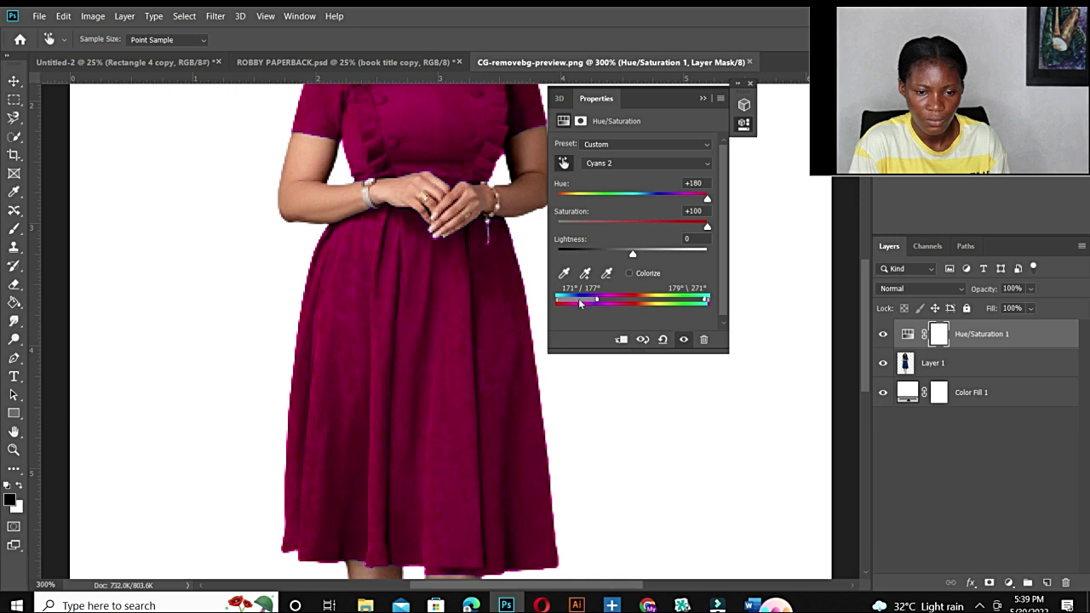
drag(558, 304, 563, 300)
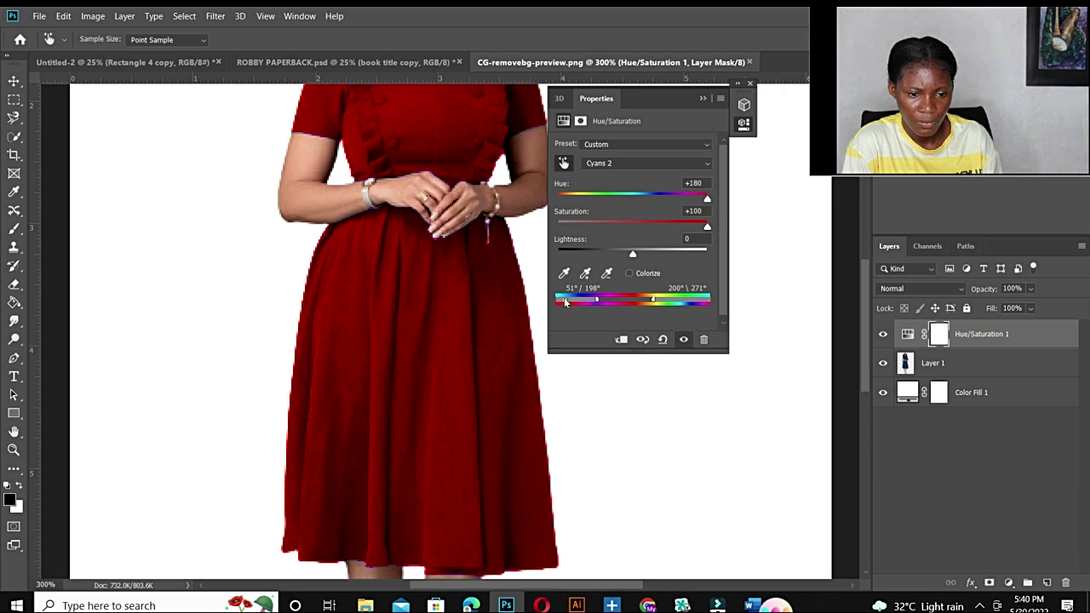
drag(566, 304, 562, 302)
key(ctrl+0)
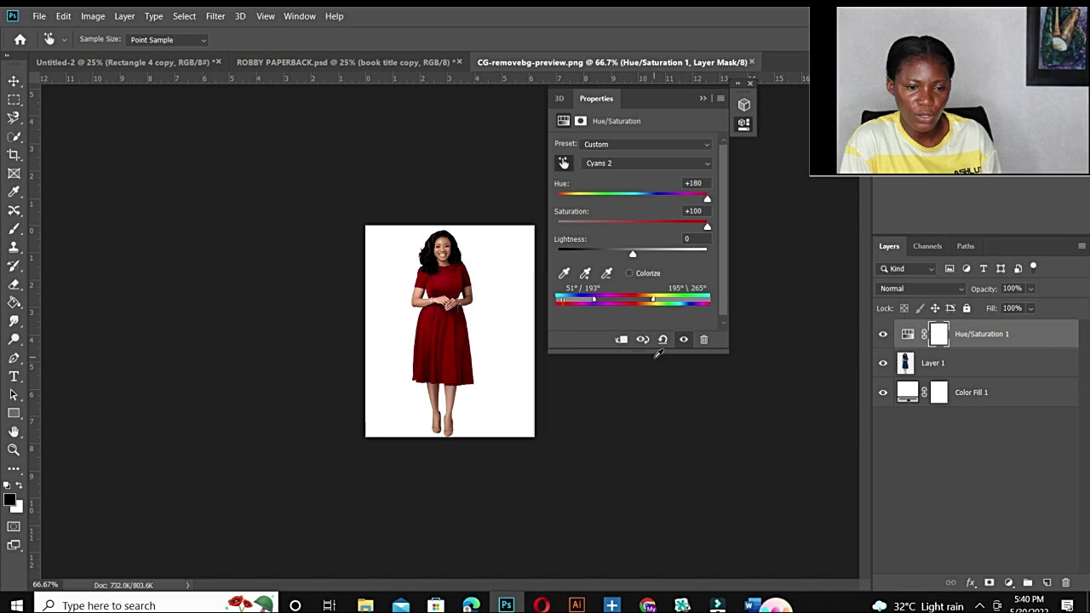
click(563, 302)
click(563, 302)
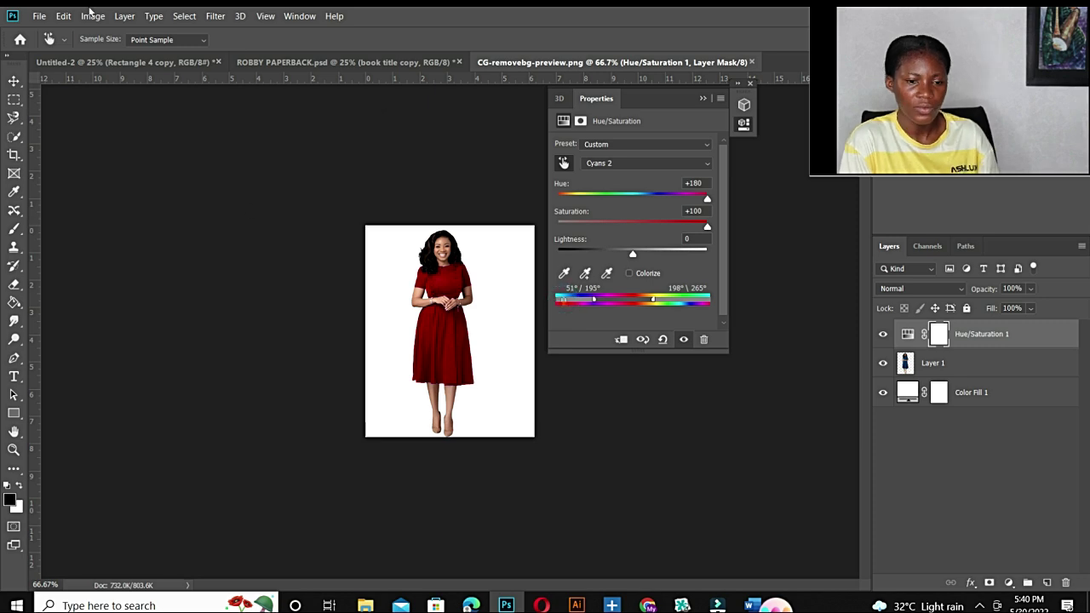
Set the Cyans 2 hue to +103 to turn the dress purple
click(39, 17)
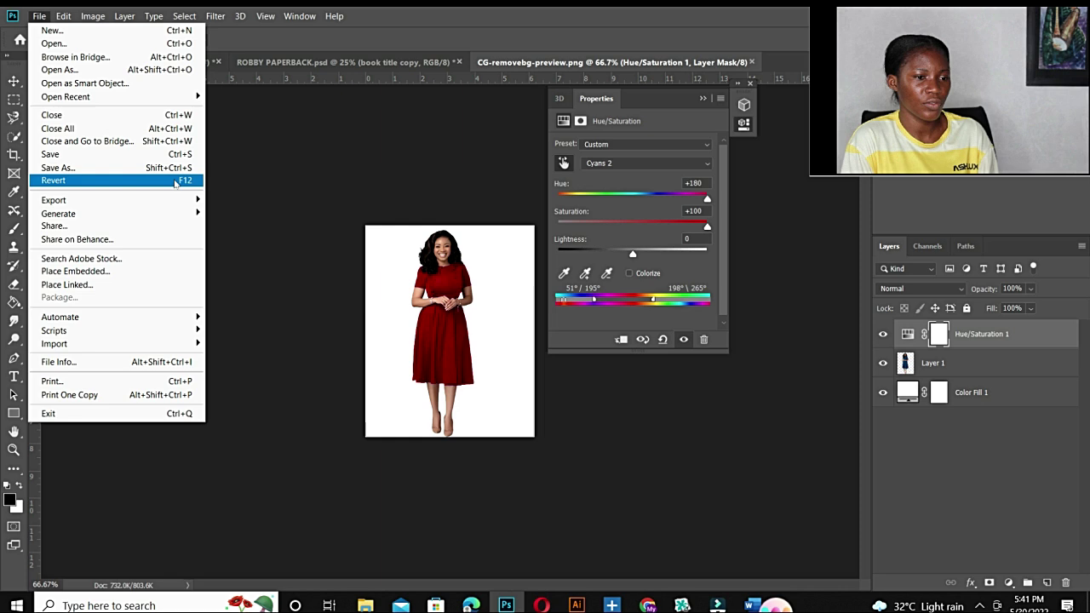
click(800, 449)
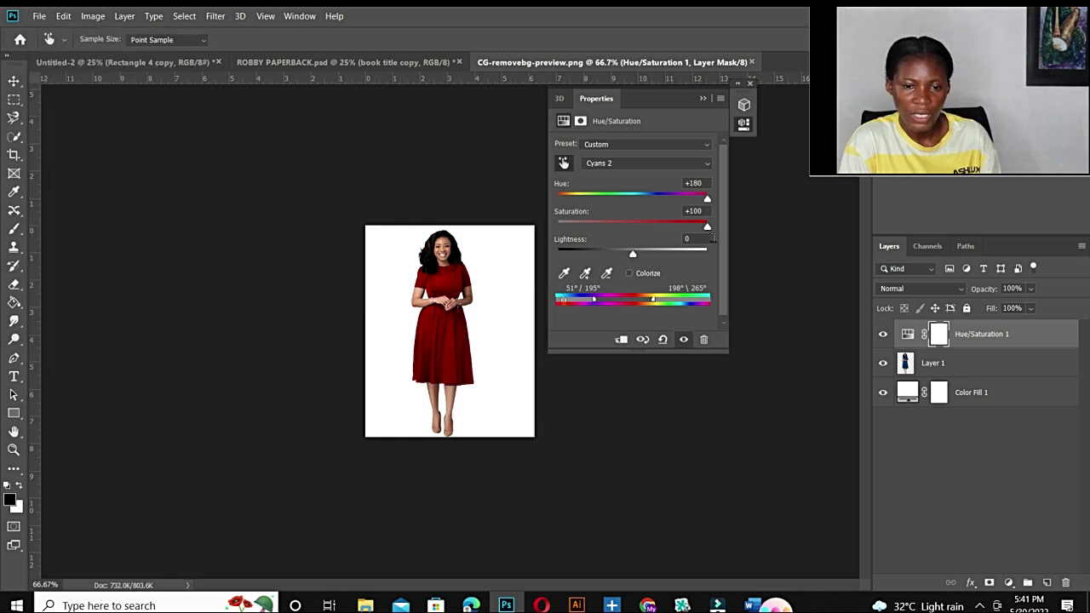
drag(708, 202, 687, 200)
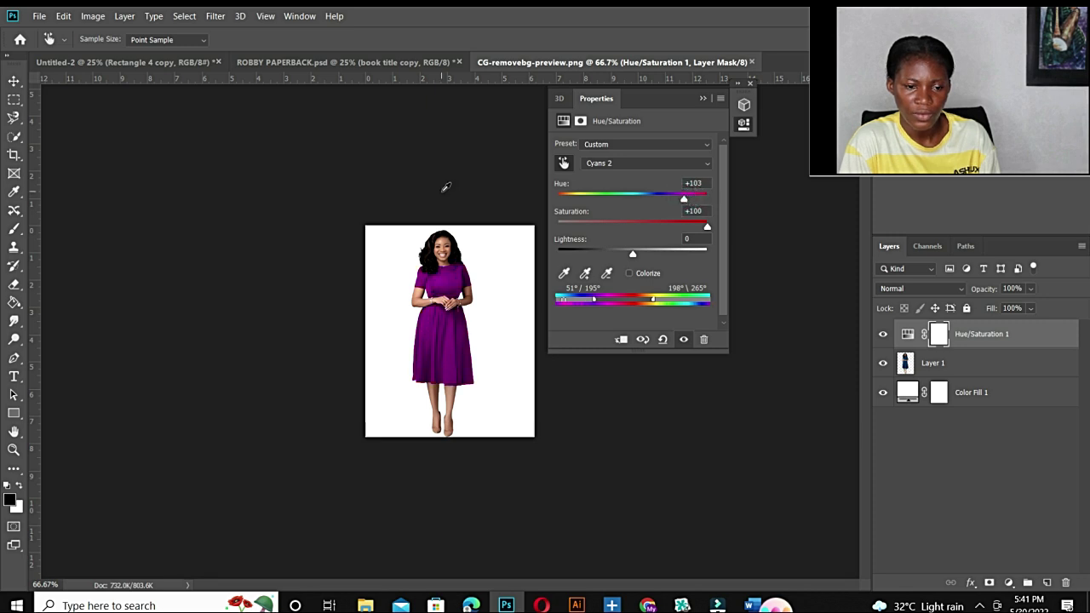
click(39, 16)
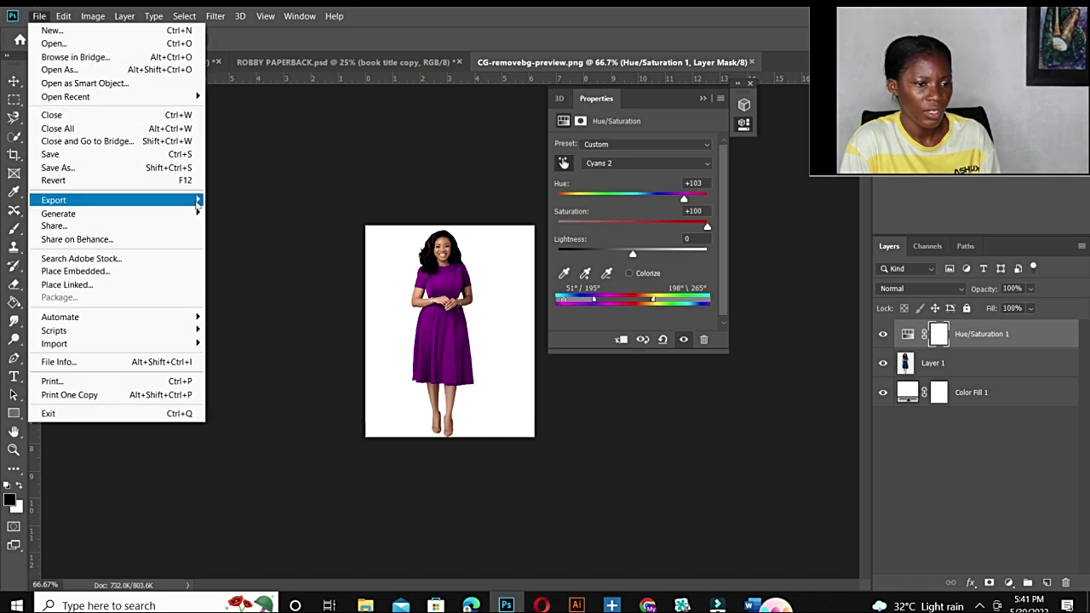
click(499, 287)
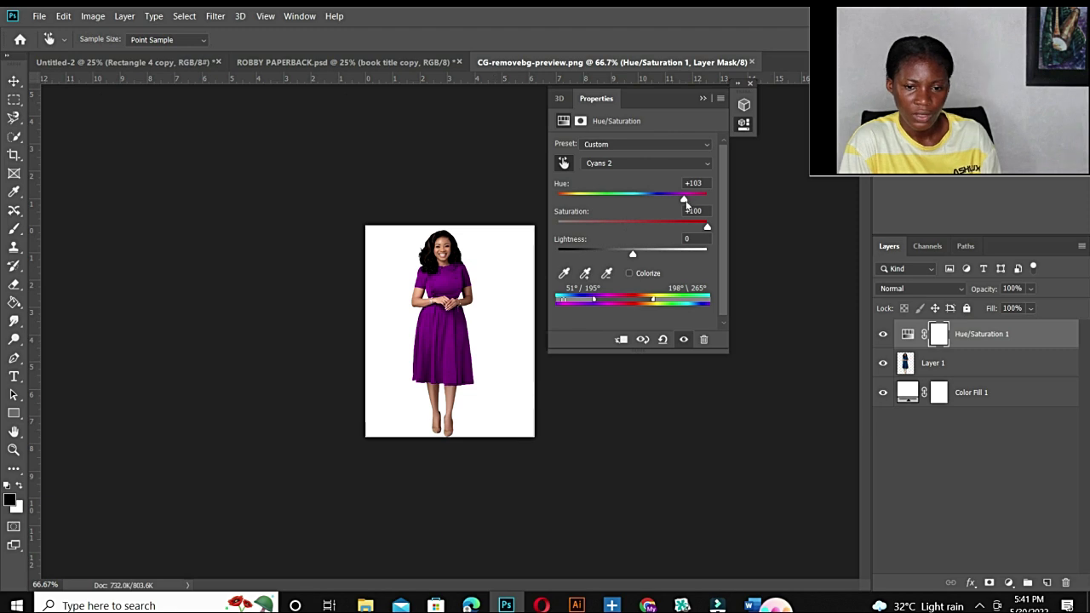
Set the Cyans 2 hue to -72 and the saturation to -100 to turn the dress dark green
drag(686, 204, 594, 199)
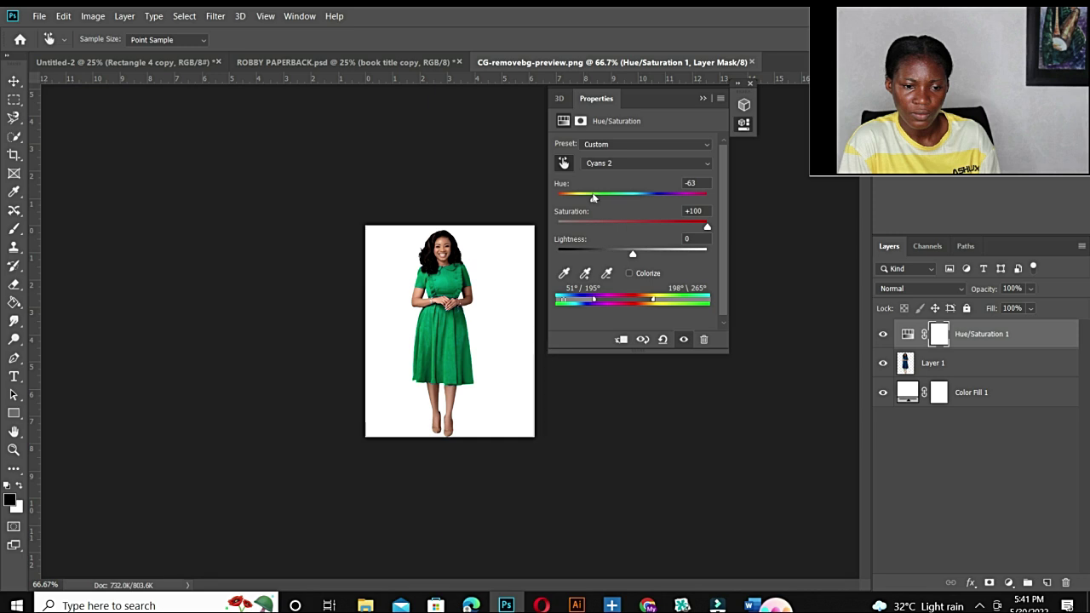
drag(710, 228, 558, 226)
click(39, 16)
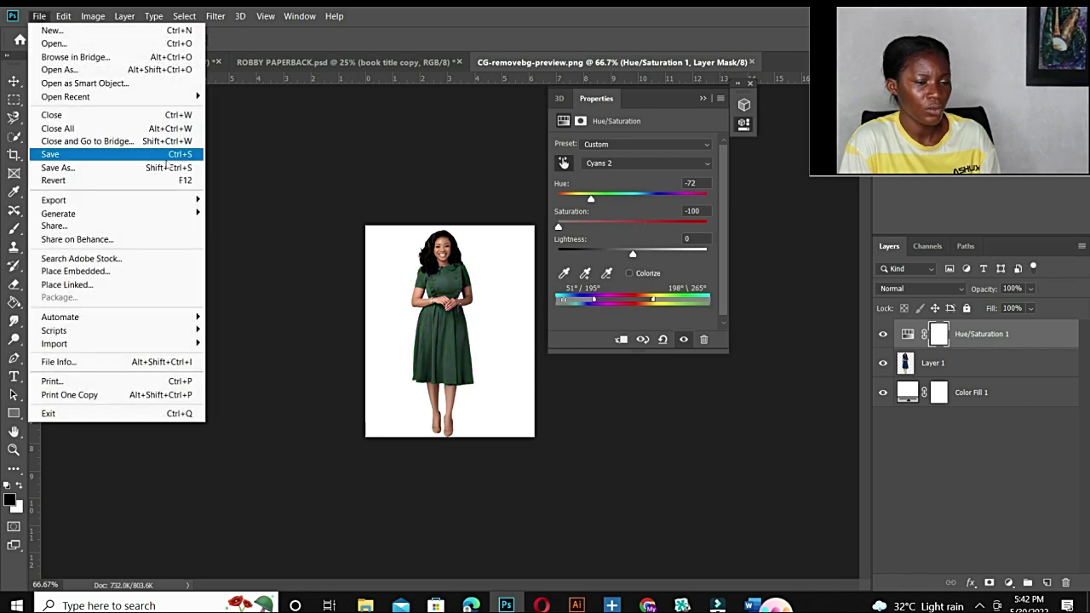
mouse_move(189, 200)
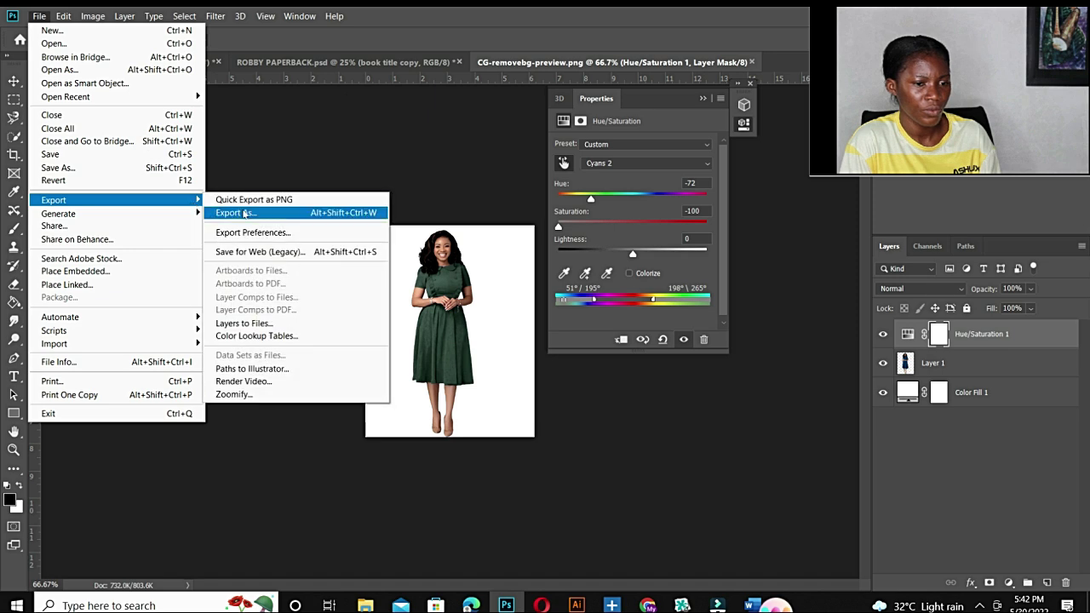
click(589, 205)
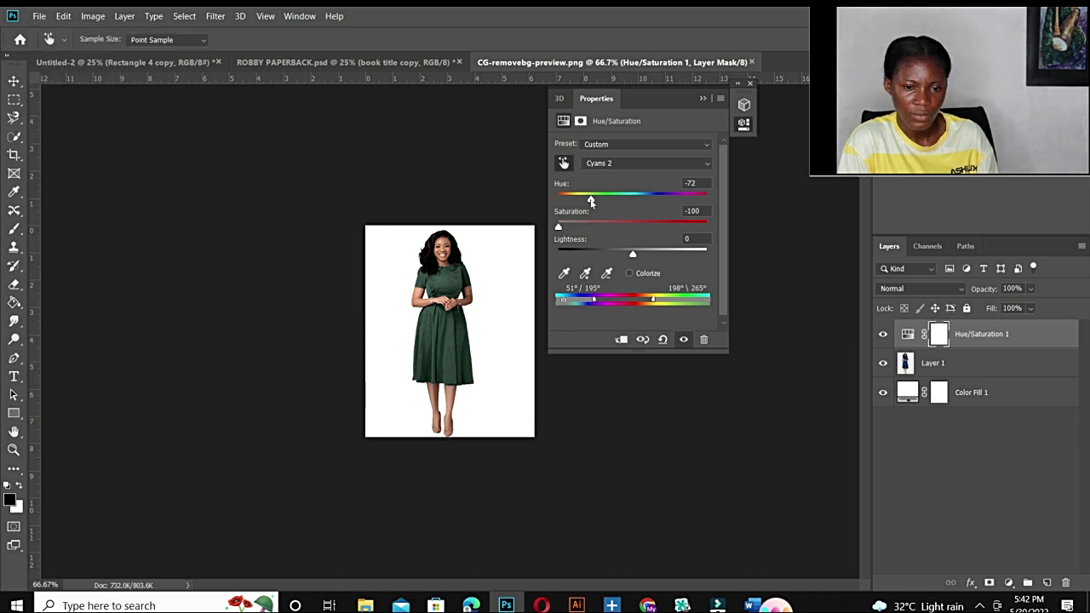
Set the Cyans 2 hue to +31 and the saturation to +97, and compare the dress with the adjustment layer hidden and shown
drag(591, 201, 637, 202)
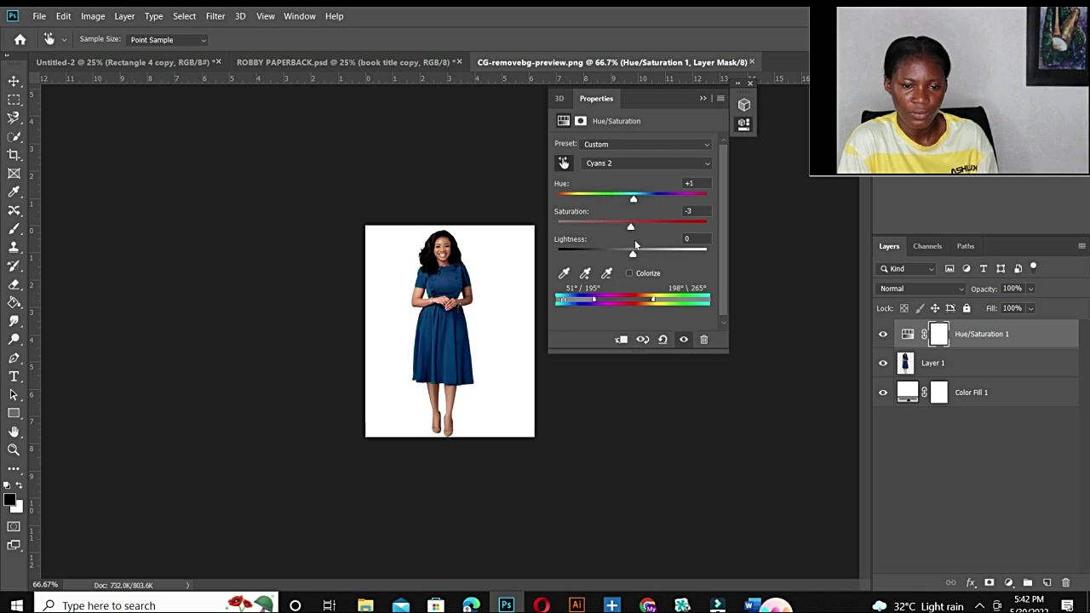
drag(641, 230, 663, 233)
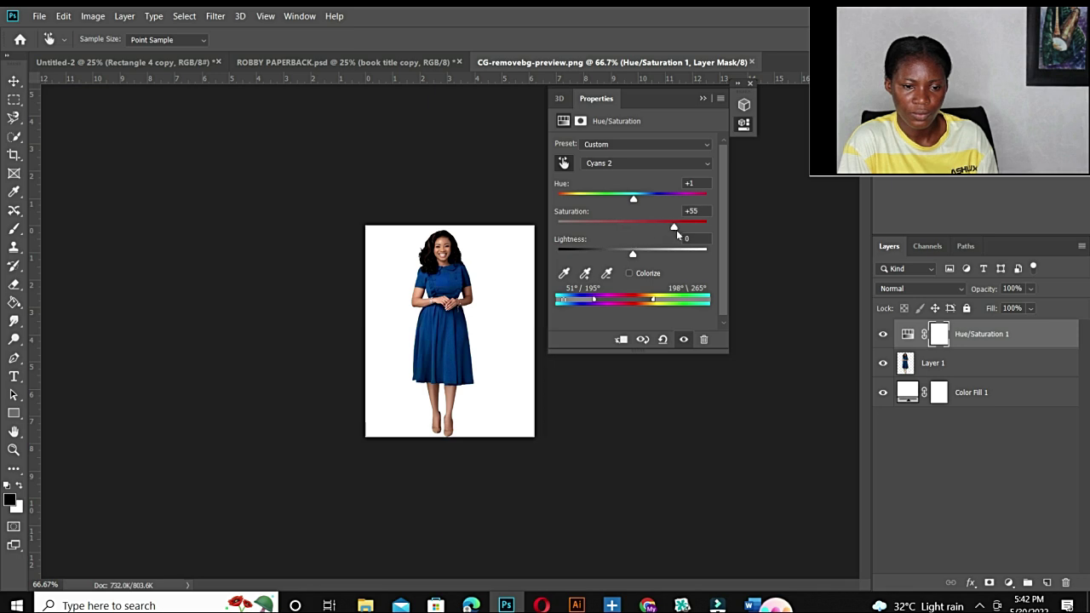
drag(633, 198, 706, 228)
click(882, 334)
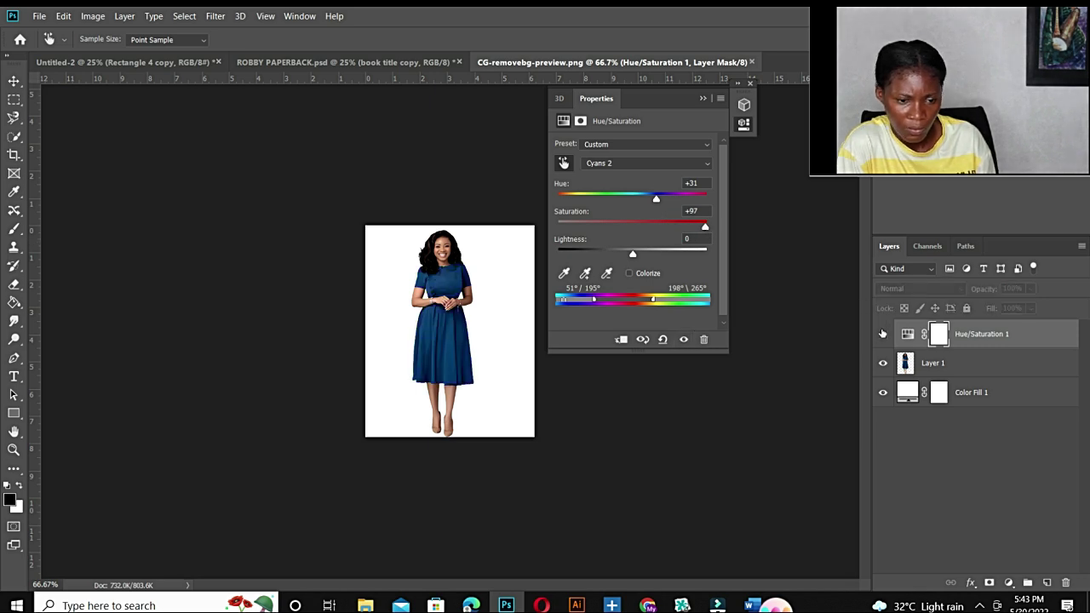
click(882, 334)
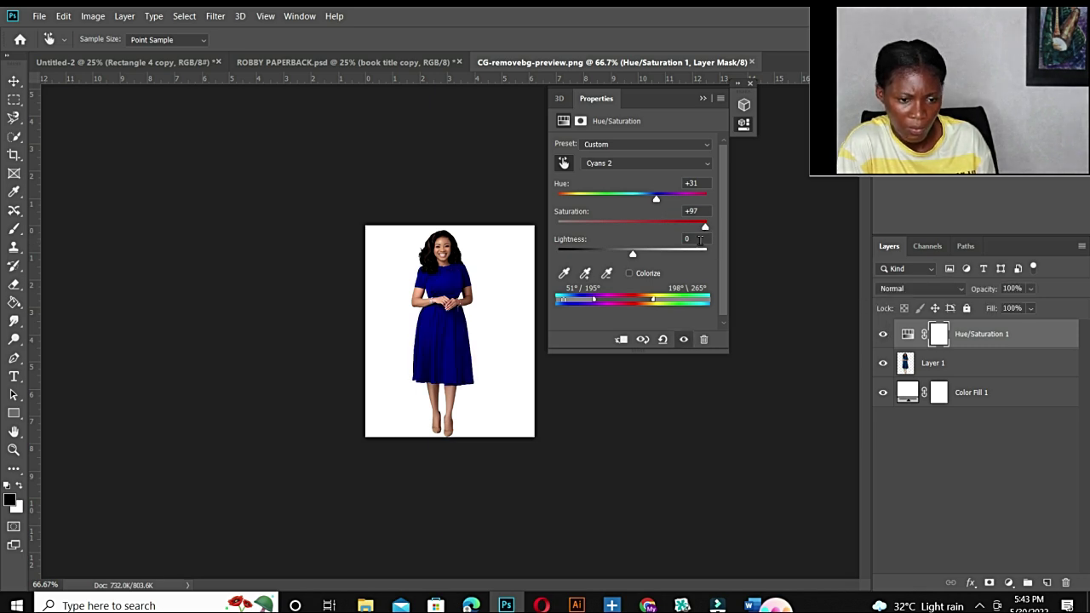
Export the image with the vivid blue dress
click(39, 16)
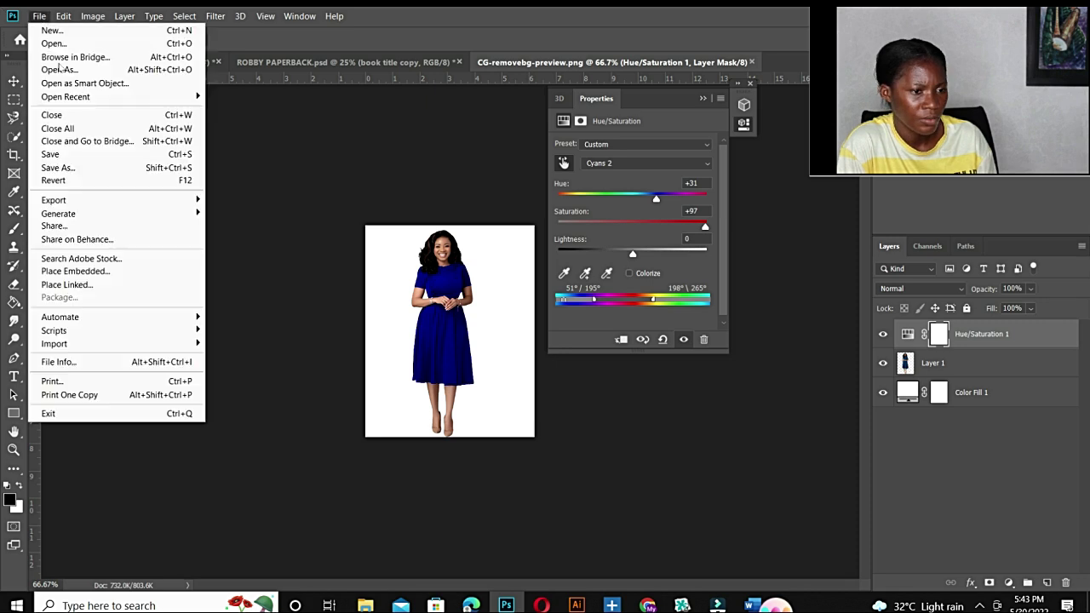